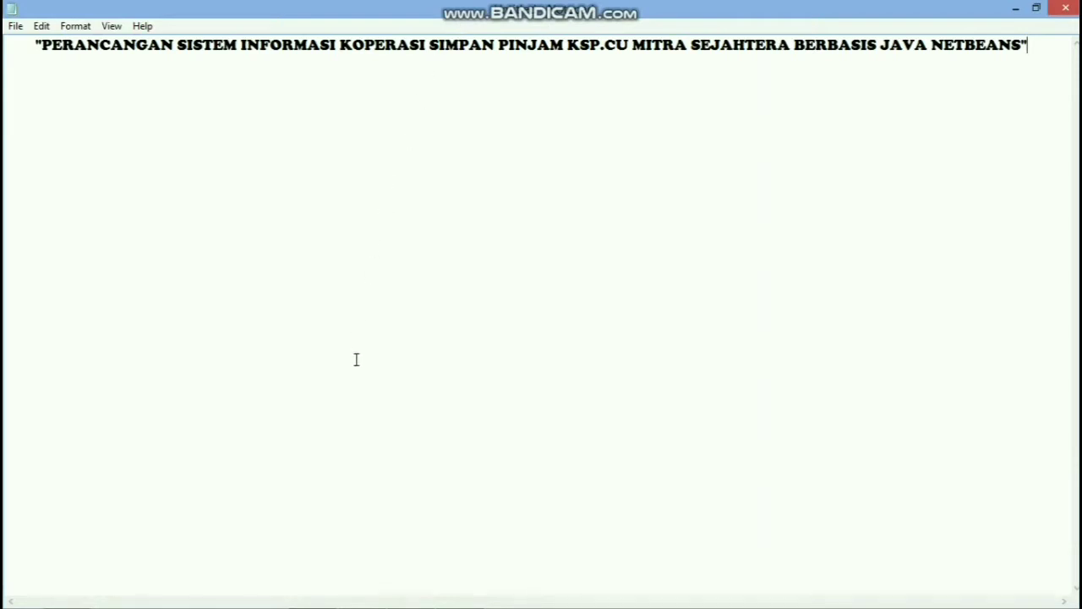
Step: Bring the XAMPP Control Panel forward, with Apache and MySQL running
{"action": "left_click", "coordinate": [410, 593]}
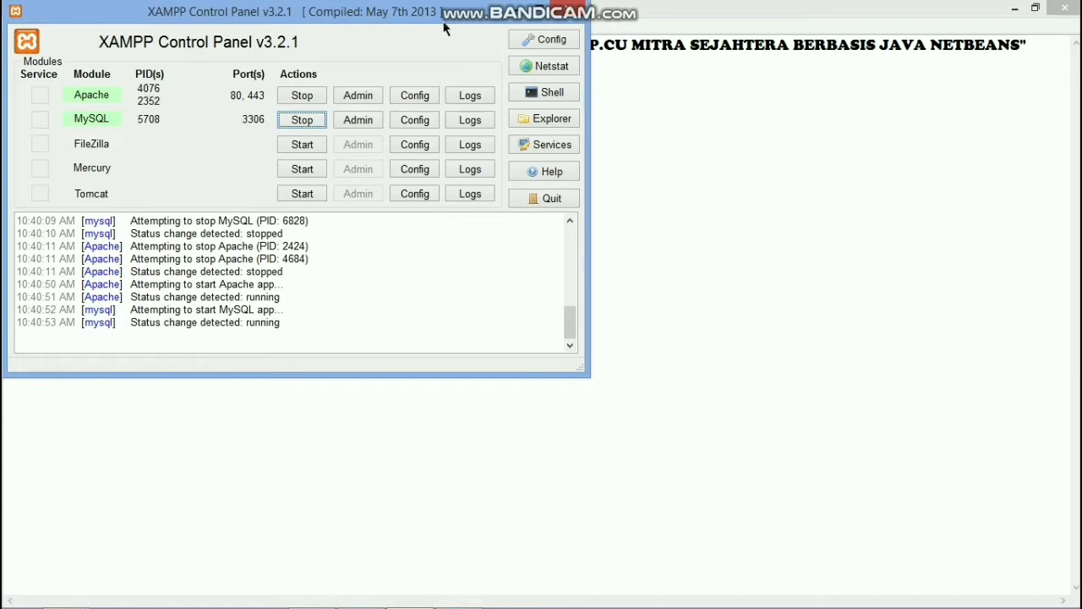
Step: Minimize the XAMPP Control Panel so the Notepad project title is visible again
{"action": "left_click", "coordinate": [517, 8]}
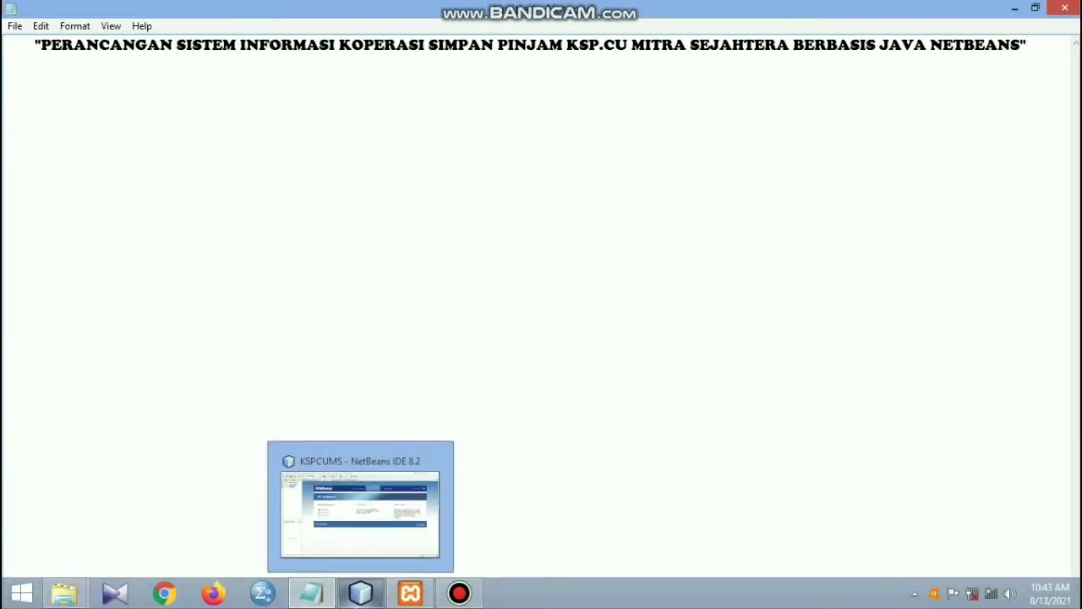
Step: Switch to NetBeans IDE 8.2 and run Clean and Build on the KSPCUMS project
{"action": "left_click", "coordinate": [361, 592]}
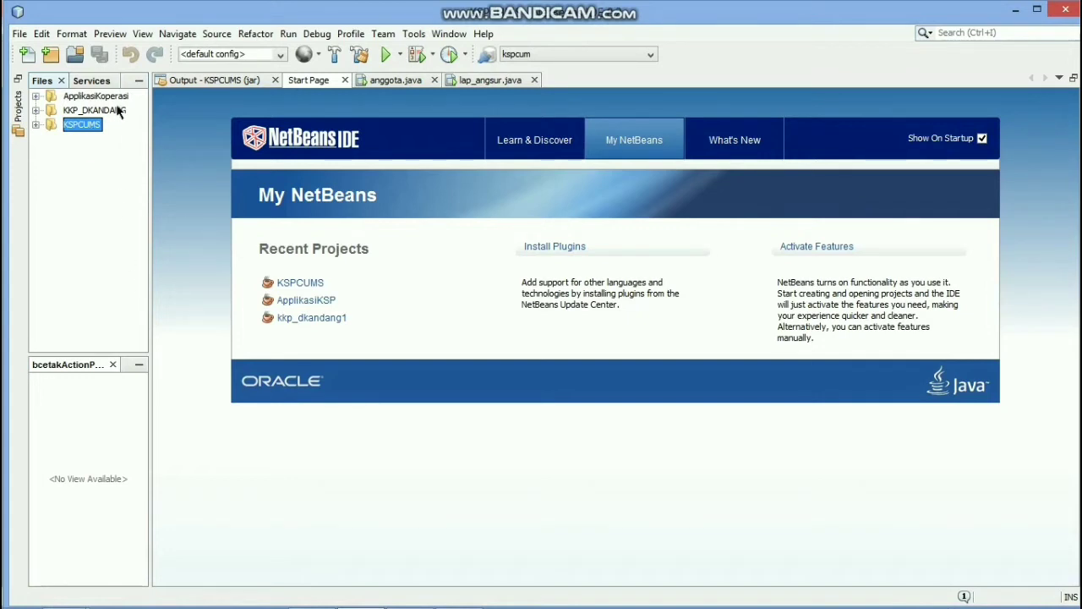
{"action": "left_click", "coordinate": [331, 56]}
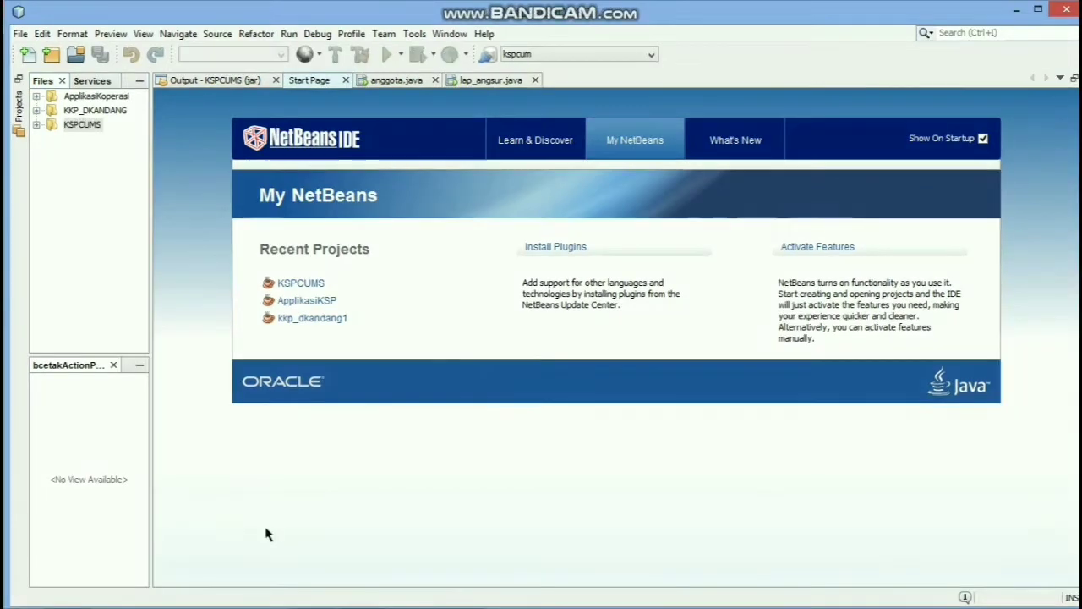
Step: Run KSPCUMS.jar from the project's dist folder in File Explorer
{"action": "mouse_move", "coordinate": [118, 602]}
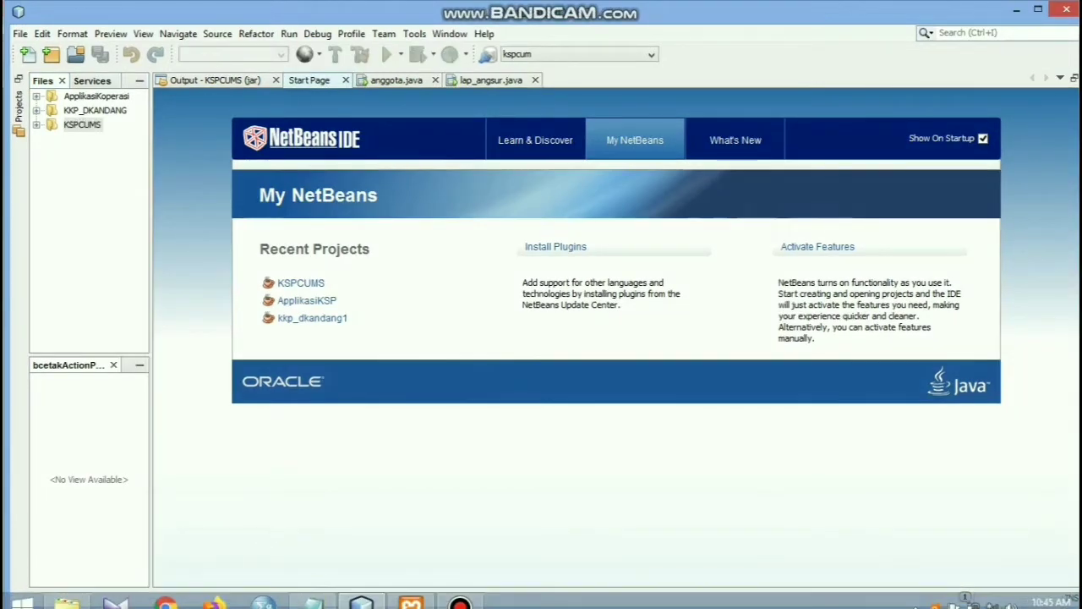
{"action": "left_click", "coordinate": [90, 597]}
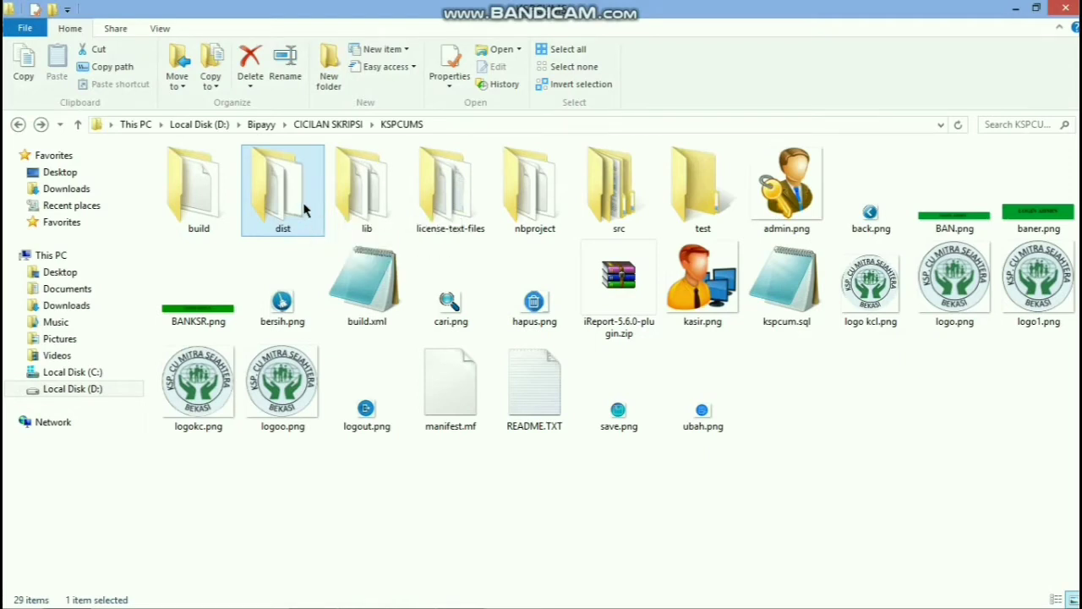
{"action": "double_click", "coordinate": [305, 209]}
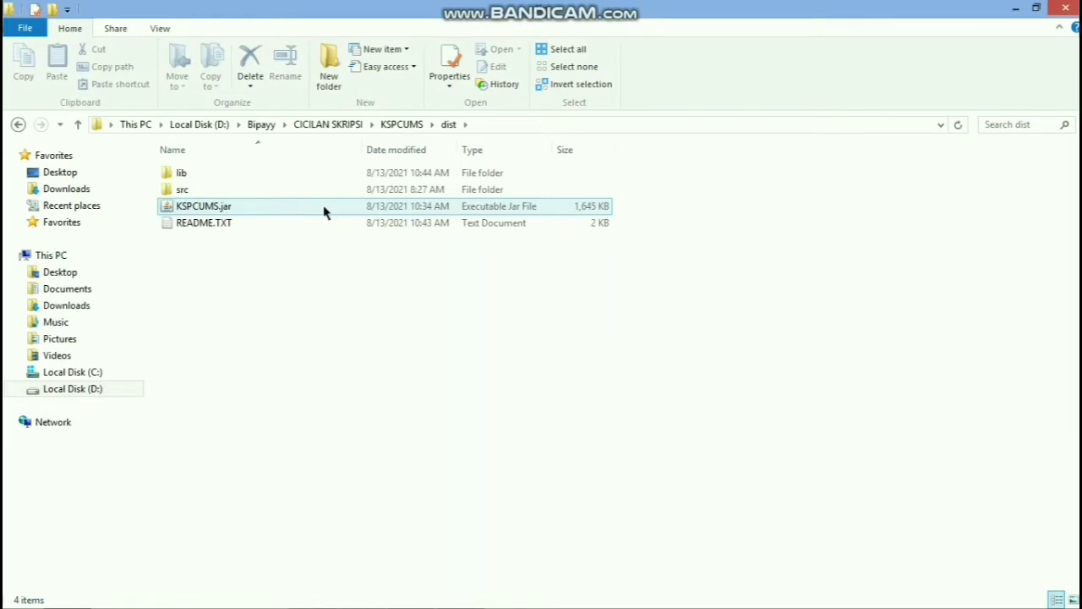
{"action": "double_click", "coordinate": [324, 212]}
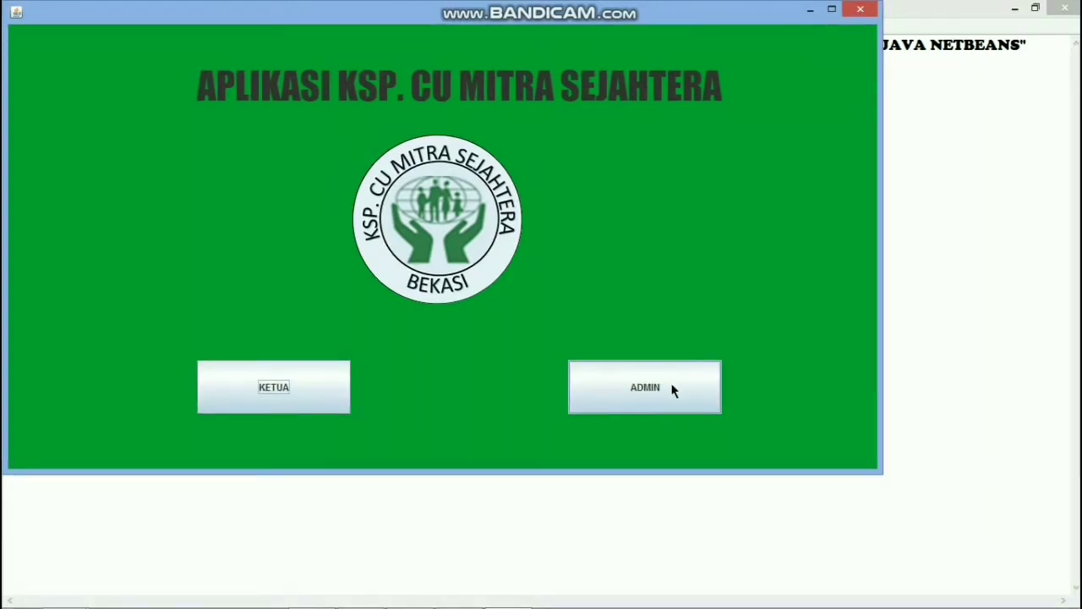
Step: Reach the empty LOGIN ADMIN form, after one detour back to the start screen
{"action": "left_click", "coordinate": [673, 390]}
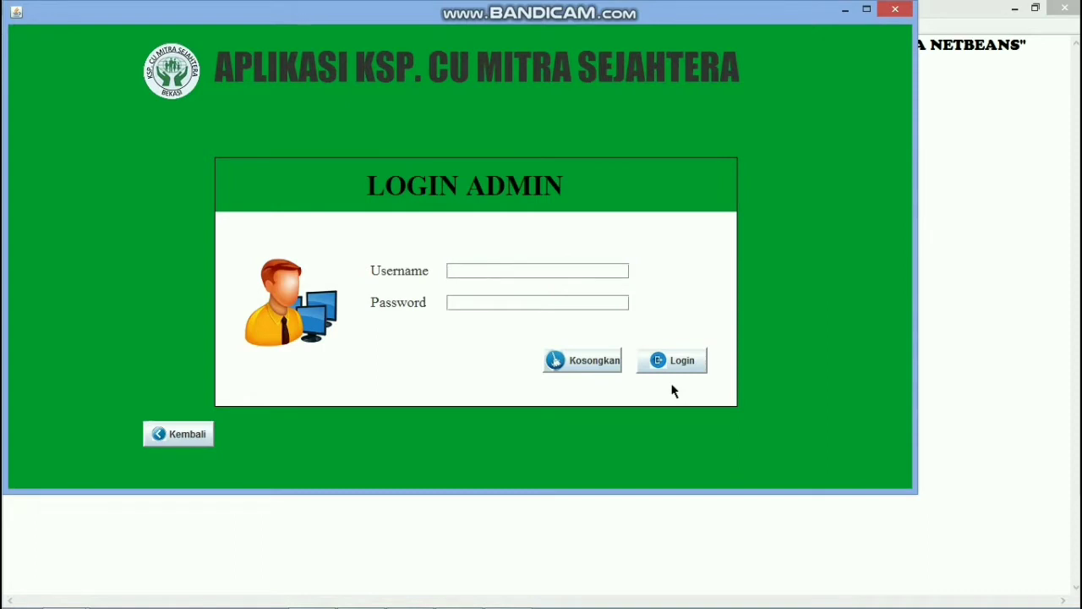
{"action": "left_click", "coordinate": [515, 278]}
{"action": "left_click", "coordinate": [194, 431]}
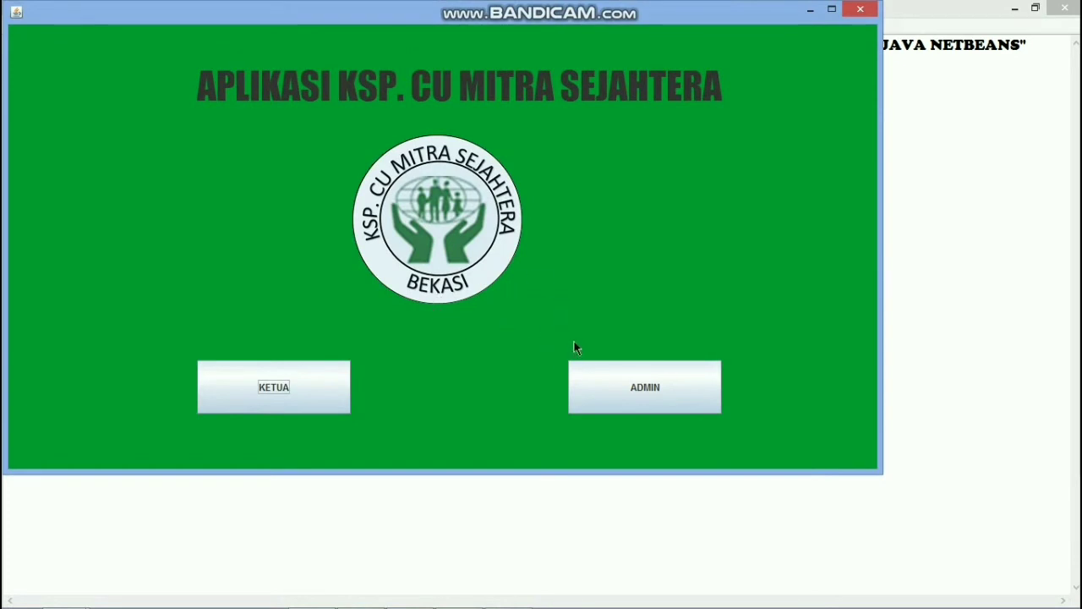
{"action": "left_click", "coordinate": [605, 375]}
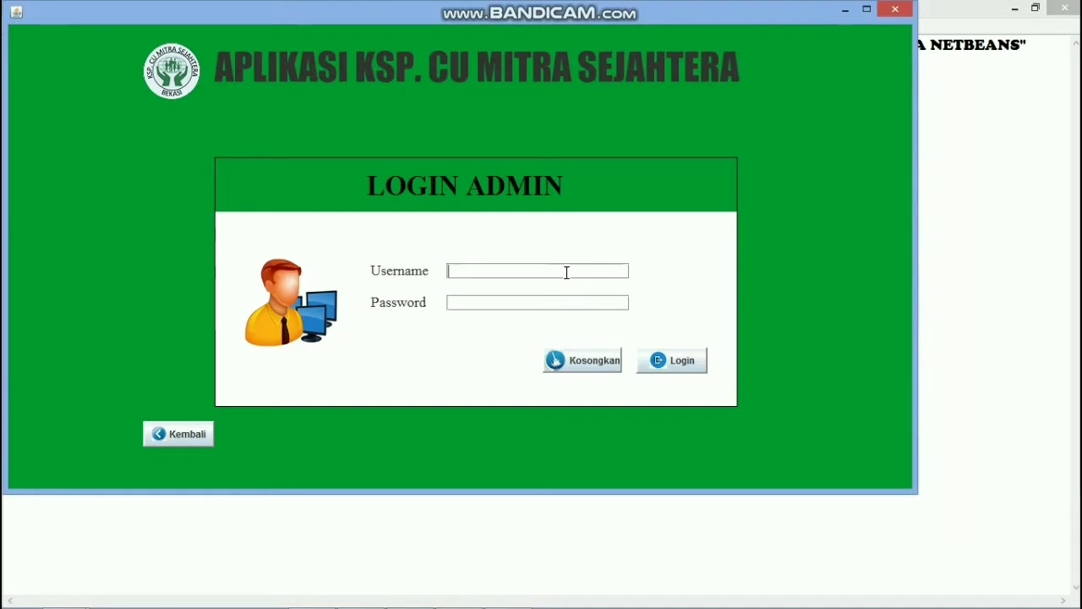
Step: Attempt an admin login with wrong credentials and dismiss the 'UserName dan Password Salah' error
{"action": "type", "text": "kop_ning"}
{"action": "left_click", "coordinate": [578, 359]}
{"action": "type", "text": "KOP_ADMIN1234"}
{"action": "left_click", "coordinate": [681, 369]}
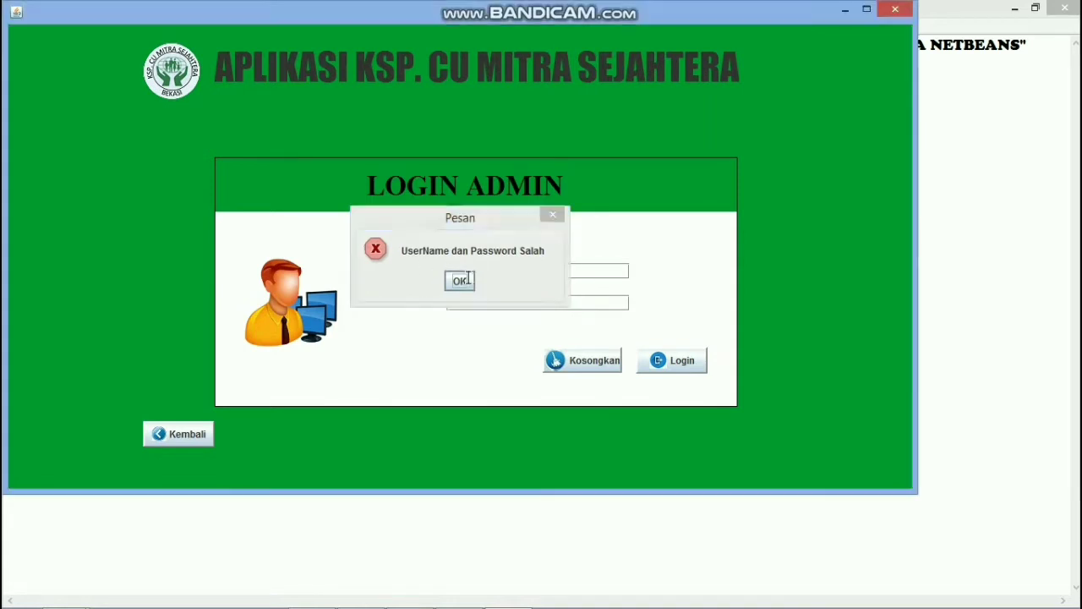
{"action": "left_click", "coordinate": [460, 281]}
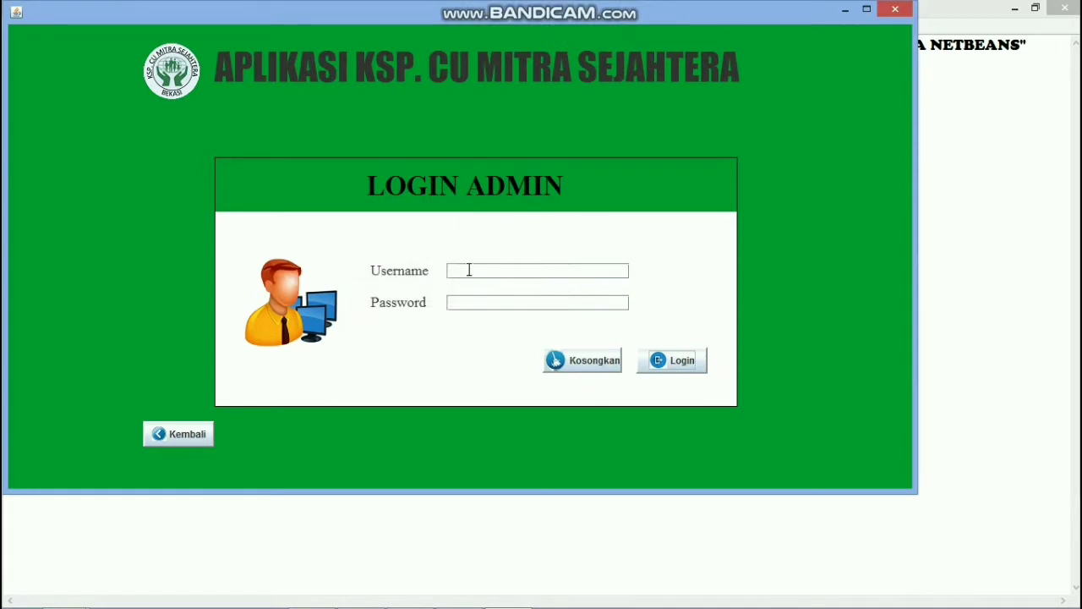
Step: Enter the correct admin username and password in the login form
{"action": "left_click", "coordinate": [469, 269]}
{"action": "type", "text": "k"}
{"action": "key", "text": "BackSpace"}
{"action": "type", "text": "KOP NINING"}
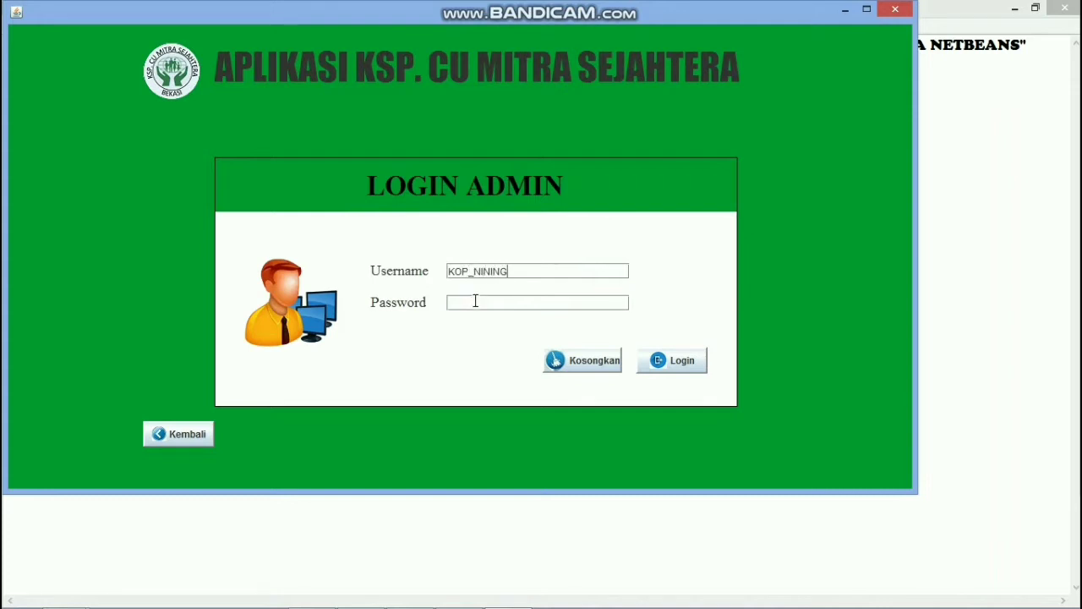
{"action": "type", "text": "•••••"}
Step: Log in as admin and open the Data Anggota member form
{"action": "left_click", "coordinate": [700, 369]}
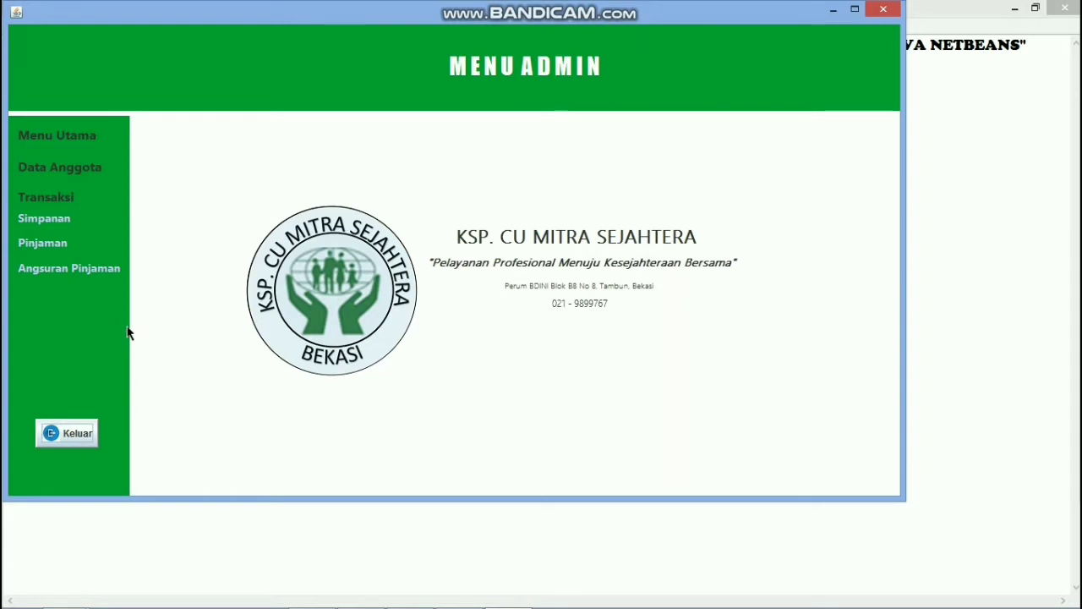
{"action": "left_click", "coordinate": [74, 172]}
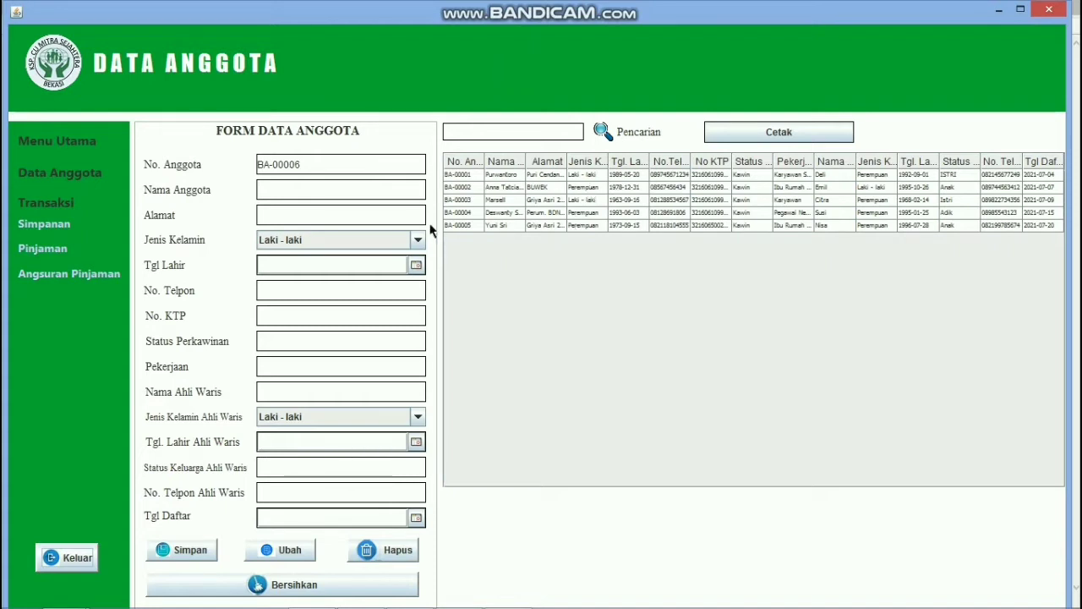
Step: Enter the new member's name and address, and set gender to Perempuan
{"action": "left_click", "coordinate": [288, 189]}
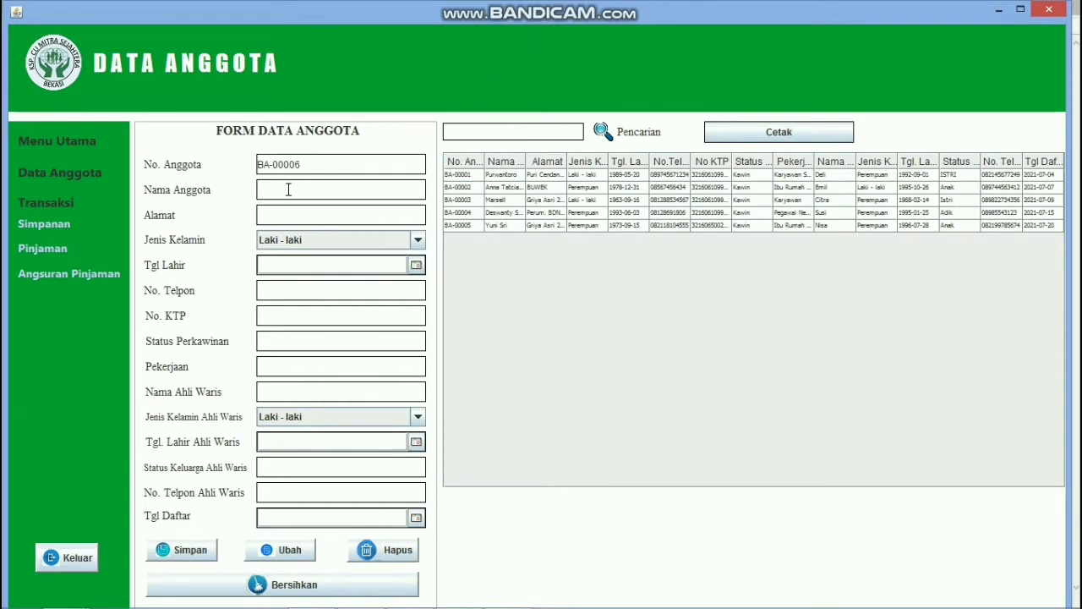
{"action": "type", "text": "si"}
{"action": "key", "text": "BackSpace"}
{"action": "type", "text": "Sitik"}
{"action": "key", "text": "BackSpace"}
{"action": "type", "text": "Kp"}
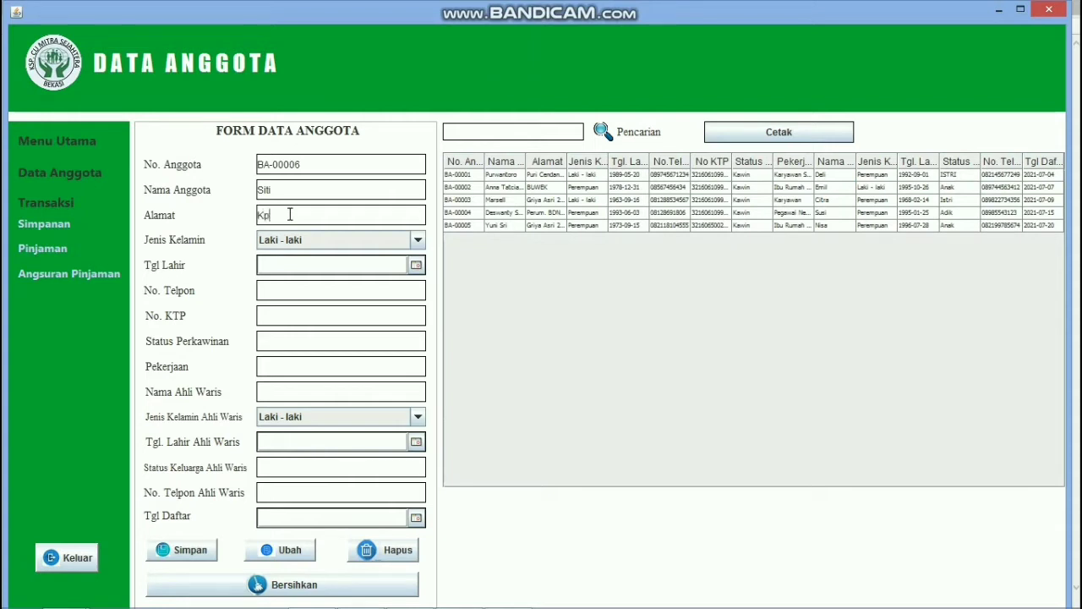
{"action": "type", "text": ". Pulo"}
{"action": "left_click", "coordinate": [419, 243]}
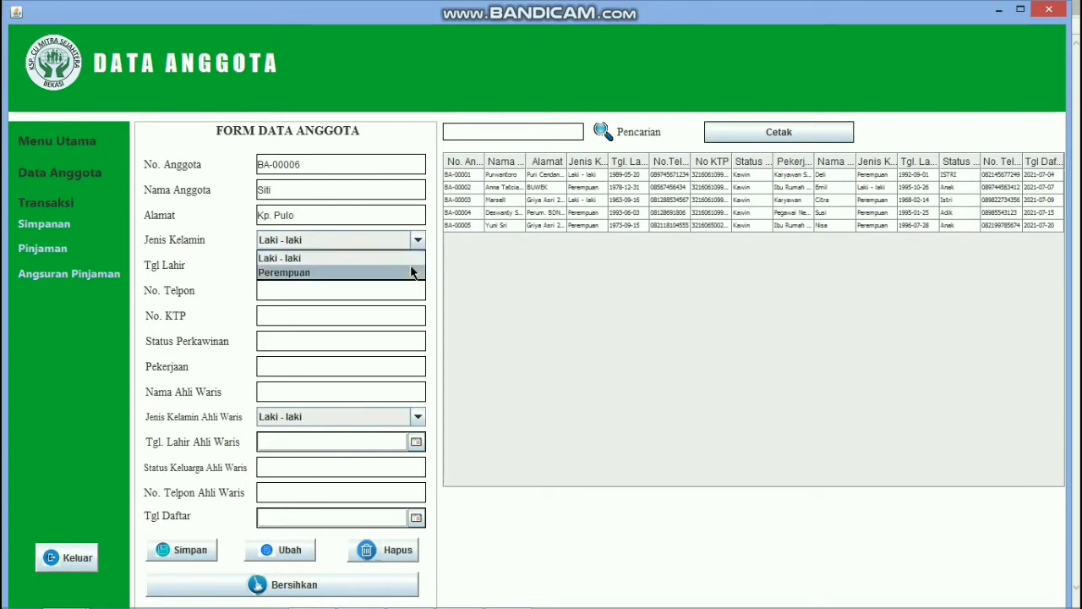
{"action": "left_click", "coordinate": [414, 274]}
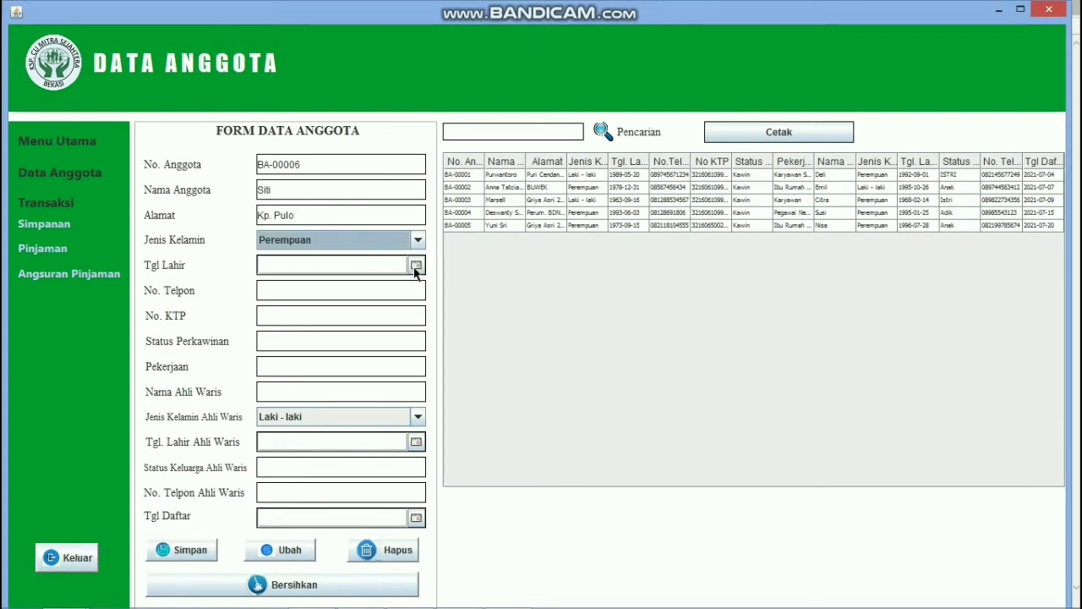
Step: Set the member's birth date to Jul 13, 1987 in the calendar
{"action": "left_click", "coordinate": [415, 267]}
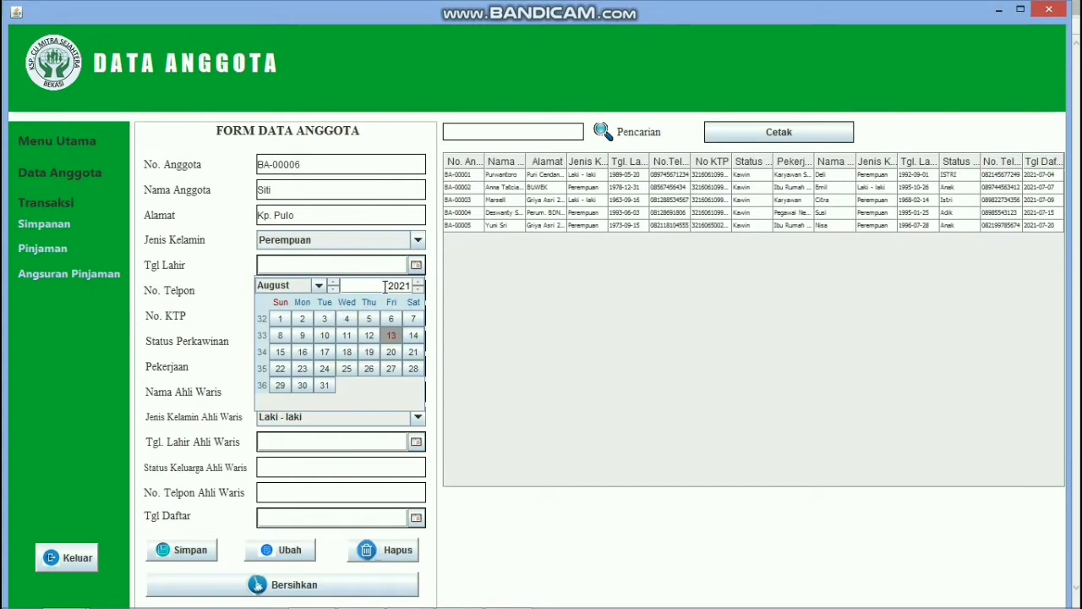
{"action": "left_click_drag", "start_coordinate": [384, 286], "coordinate": [426, 288]}
{"action": "type", "text": "1987"}
{"action": "left_click", "coordinate": [318, 287]}
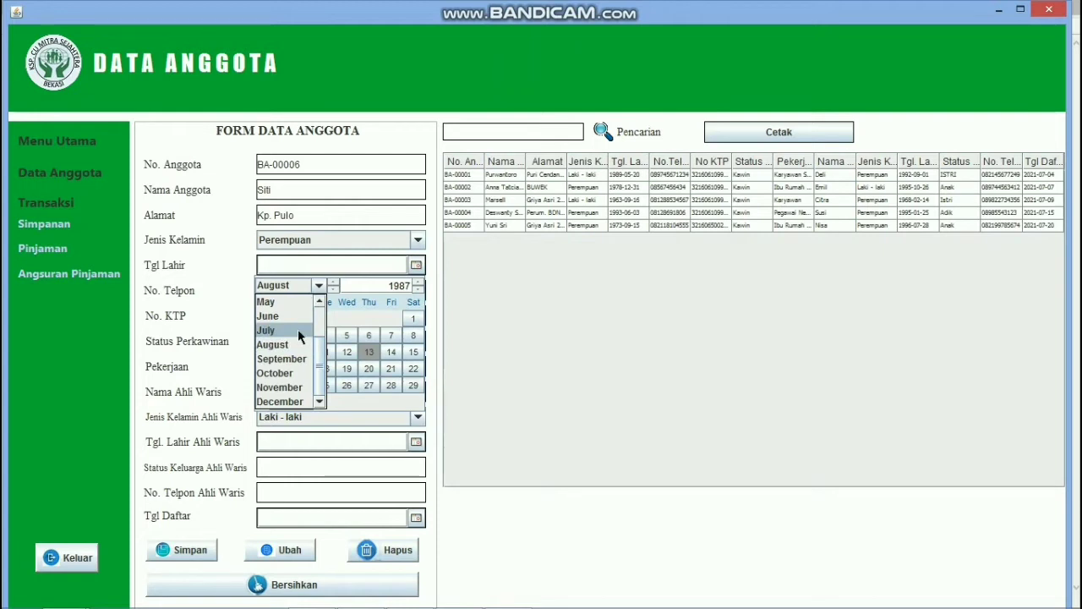
{"action": "left_click", "coordinate": [298, 329]}
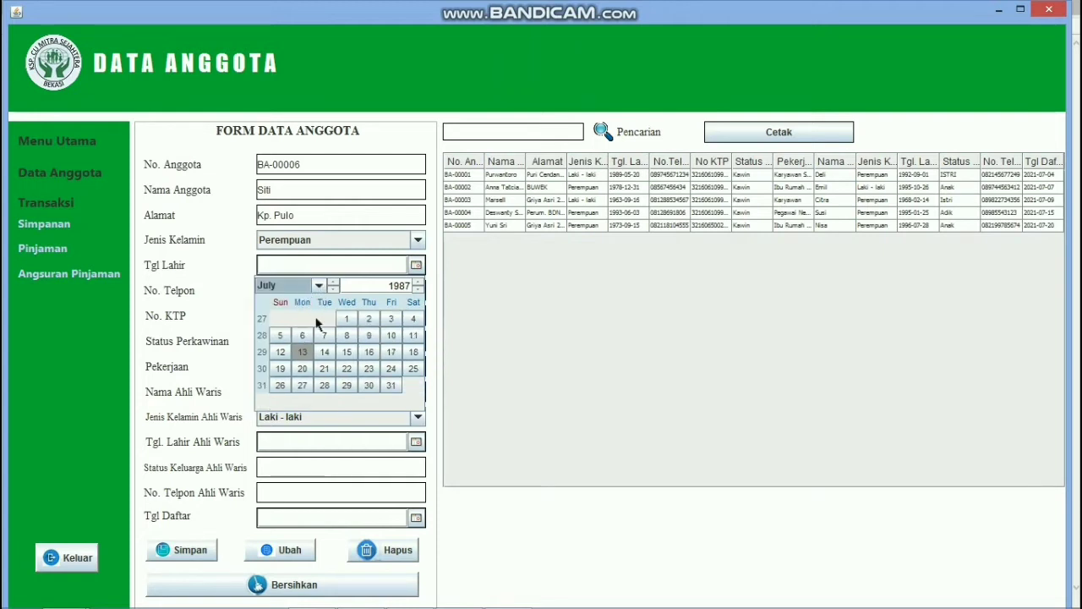
{"action": "left_click", "coordinate": [303, 351]}
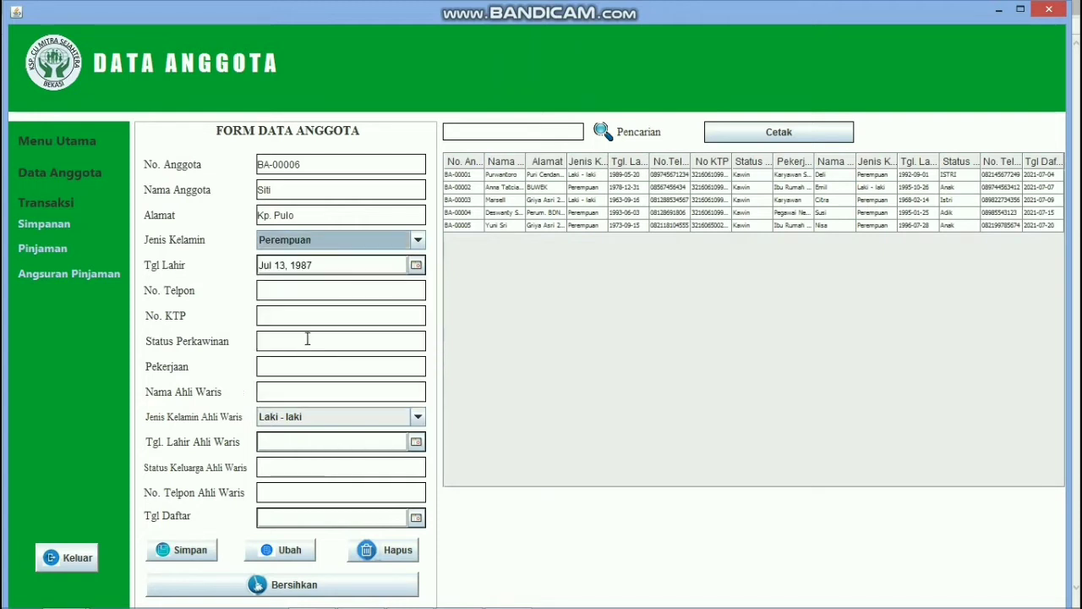
Step: Fill in the member's phone and ID number, status Kawin, occupation Karyawan Swasta
{"action": "left_click", "coordinate": [324, 292]}
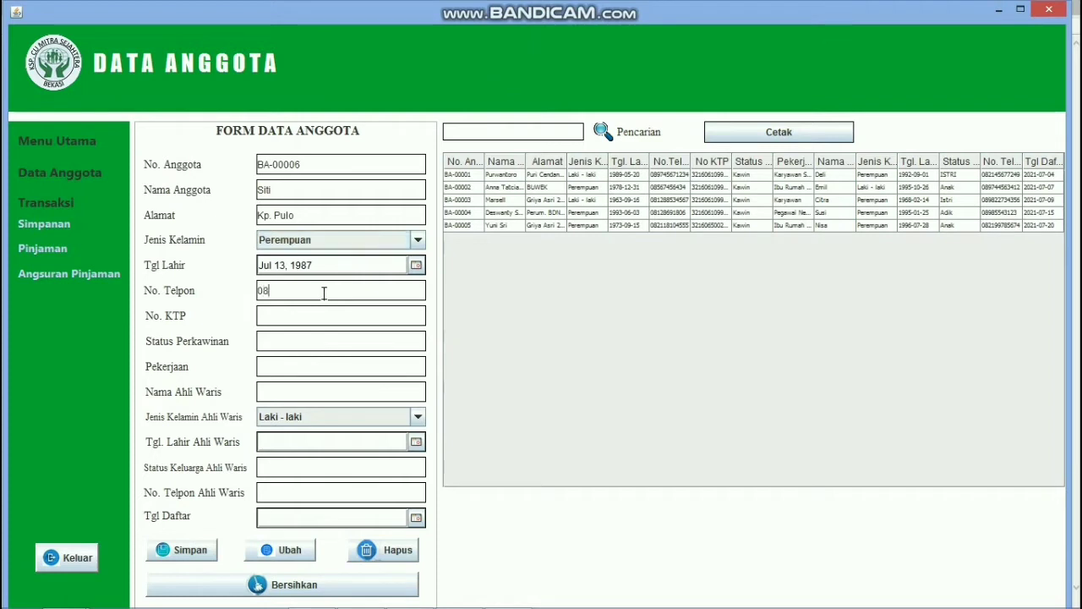
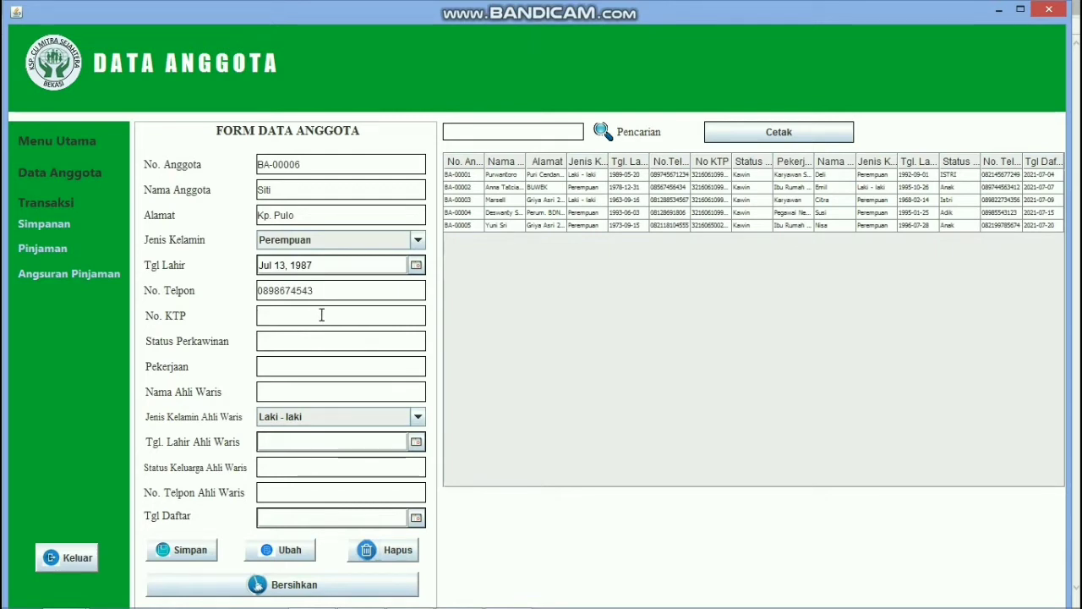
{"action": "left_click", "coordinate": [321, 315]}
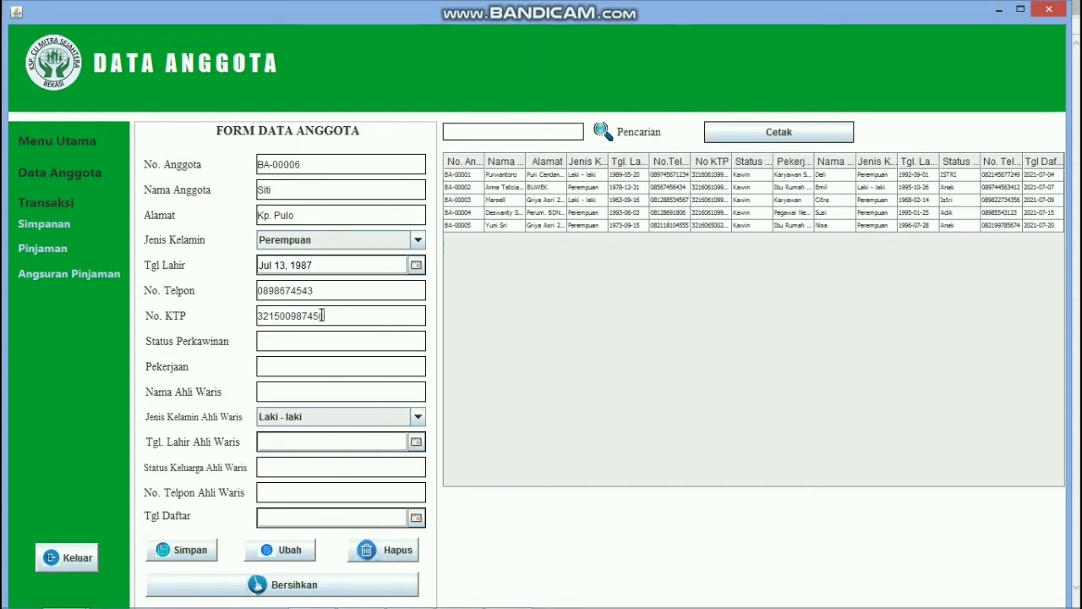
{"action": "key", "text": "BackSpace"}
{"action": "left_click", "coordinate": [318, 368]}
{"action": "type", "text": "Kar"}
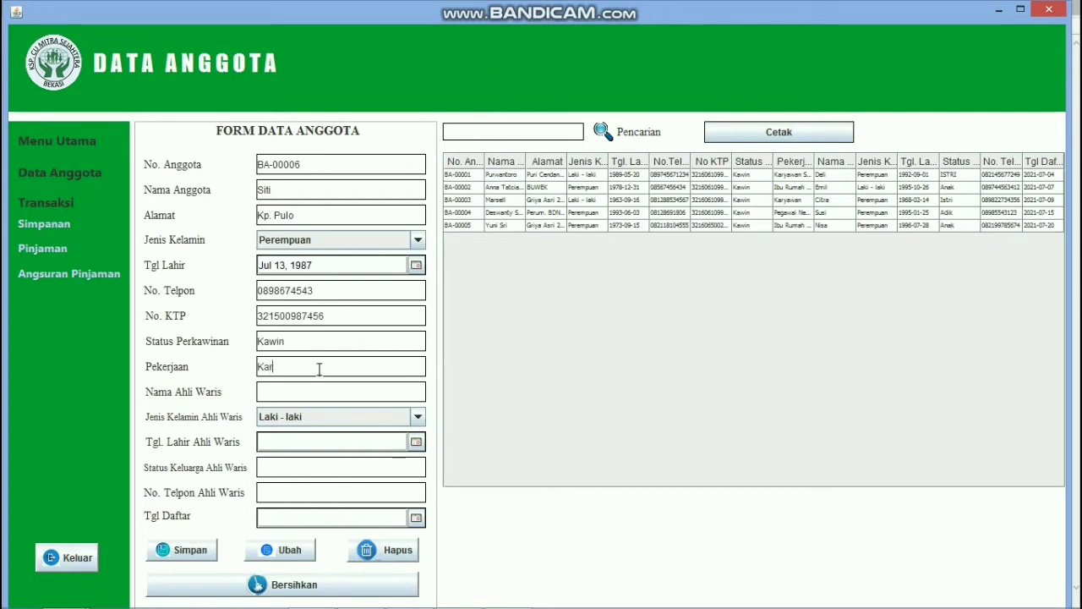
{"action": "type", "text": "yawan Swasta"}
Step: Enter the heir's name and set the heir's gender to Perempuan
{"action": "left_click", "coordinate": [320, 397]}
{"action": "type", "text": "Imel"}
{"action": "left_click", "coordinate": [418, 416]}
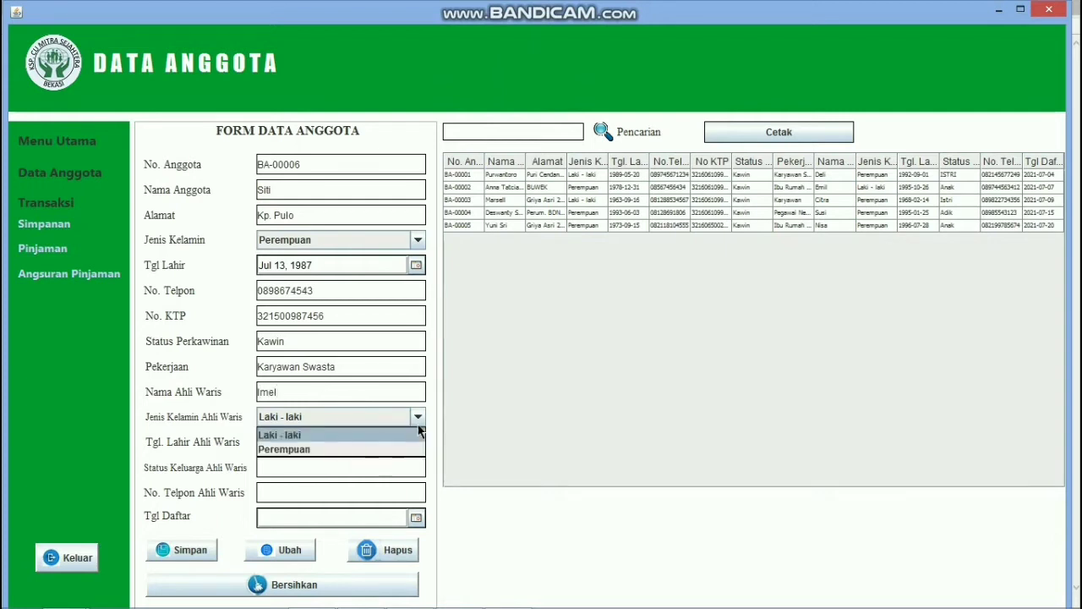
{"action": "left_click", "coordinate": [412, 450]}
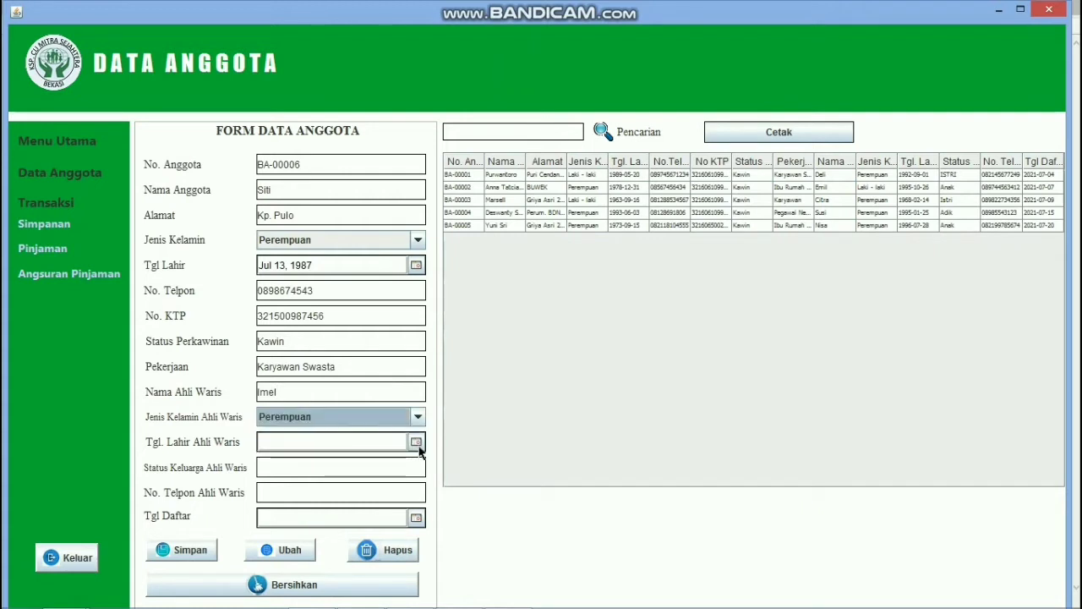
Step: Set the heir's birth date to Aug 17, 1997 in the calendar
{"action": "left_click", "coordinate": [416, 443]}
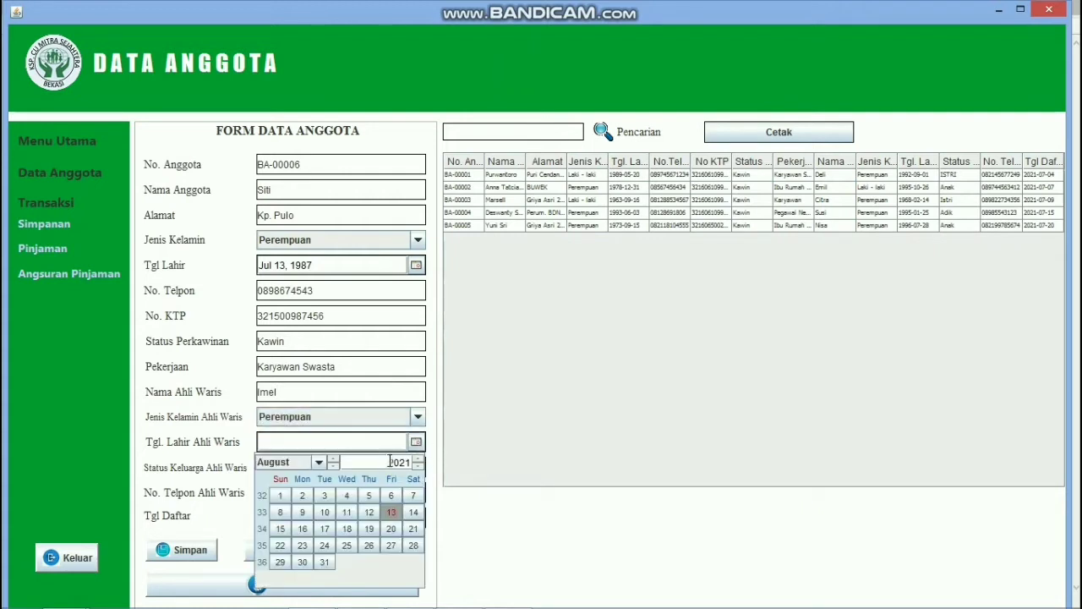
{"action": "double_click", "coordinate": [412, 463]}
{"action": "type", "text": "1997"}
{"action": "left_click", "coordinate": [329, 528]}
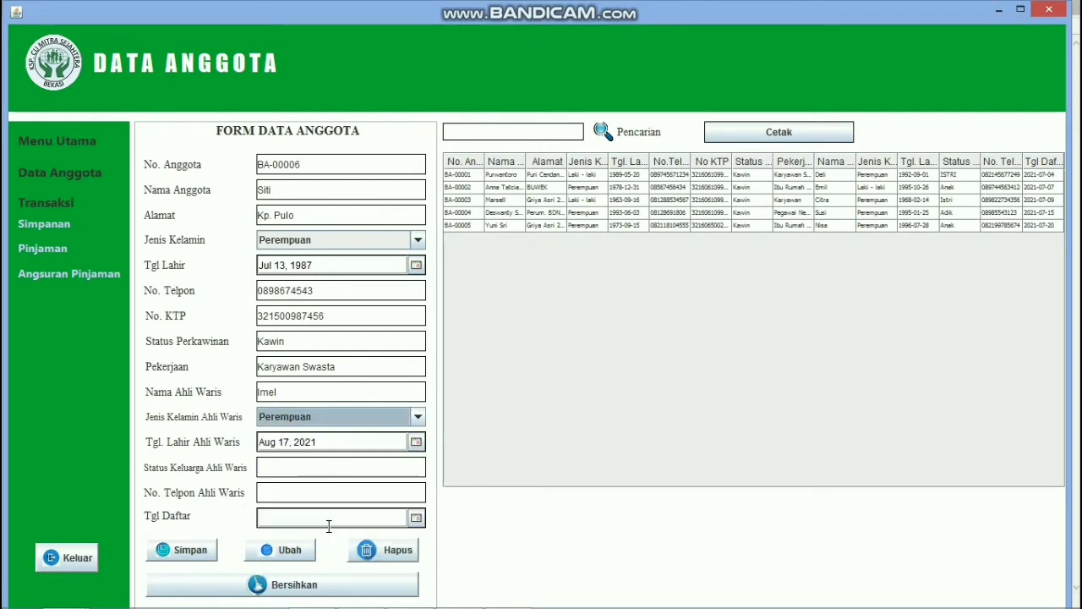
{"action": "left_click", "coordinate": [416, 442]}
{"action": "double_click", "coordinate": [385, 462]}
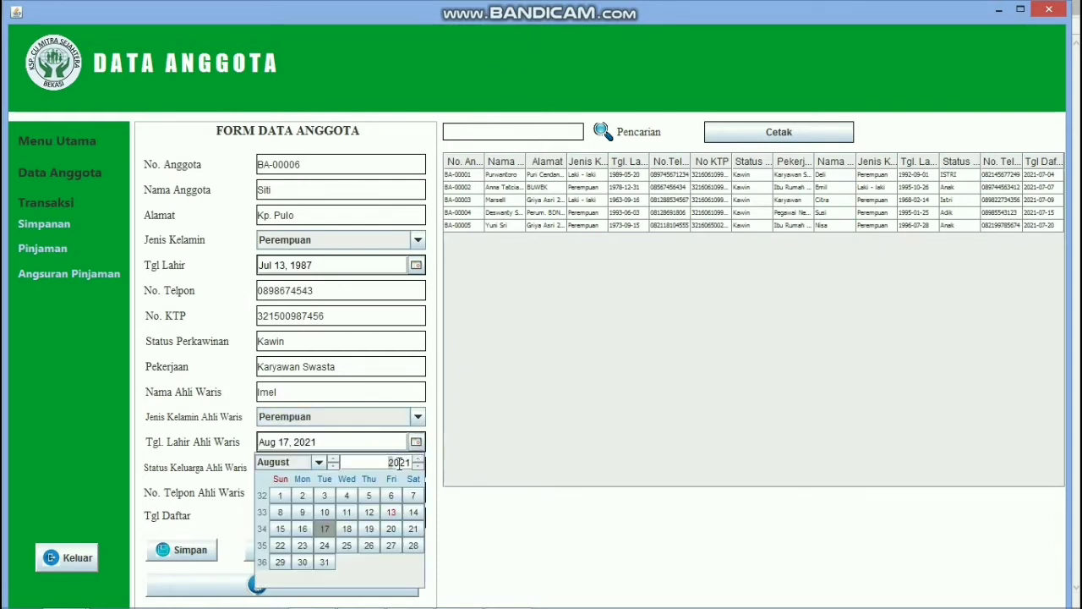
{"action": "key", "text": "BackSpace"}
{"action": "type", "text": "1997"}
{"action": "left_click", "coordinate": [319, 463]}
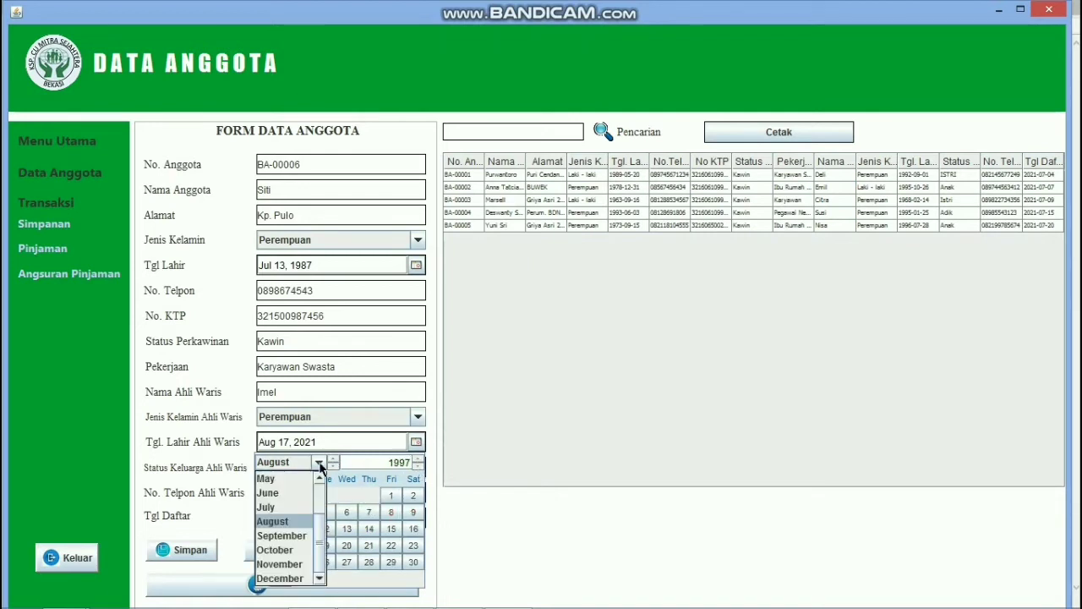
{"action": "left_click", "coordinate": [302, 521]}
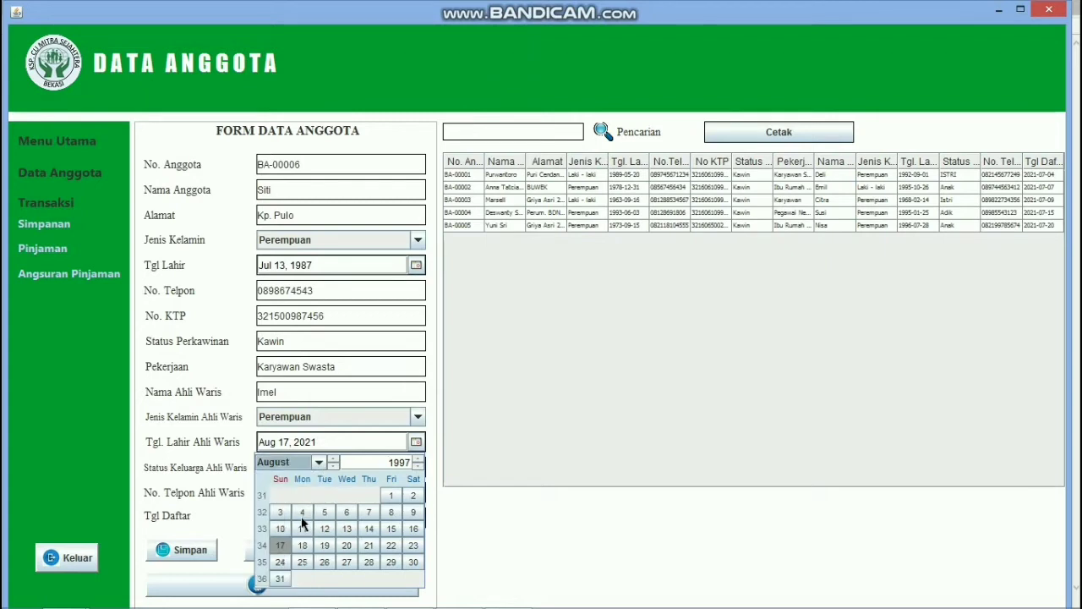
{"action": "left_click", "coordinate": [280, 546]}
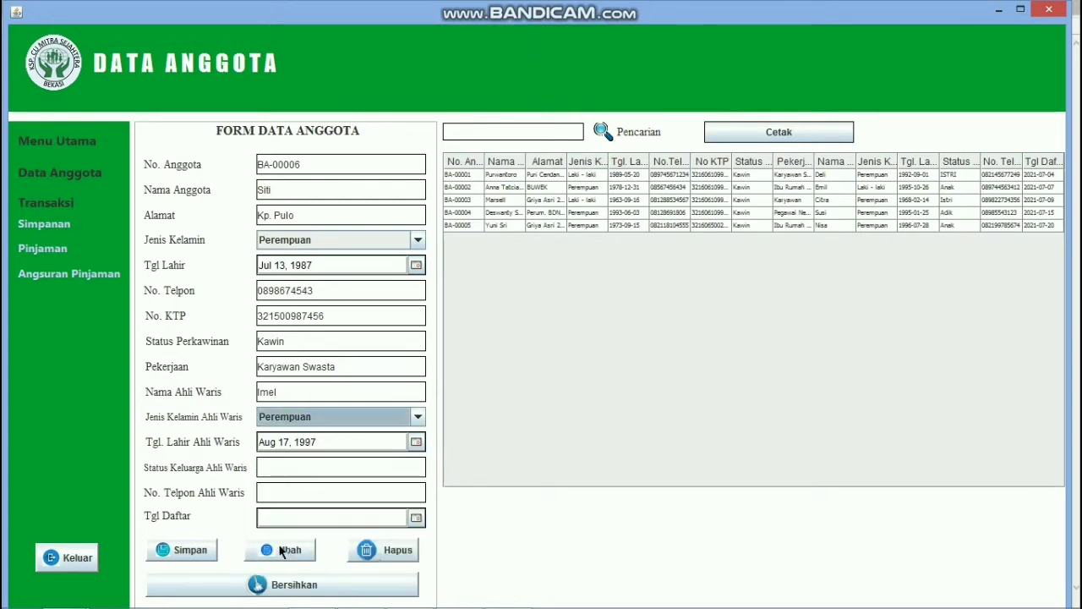
Step: Enter heir family status 'anak' and the heir's phone number
{"action": "left_click", "coordinate": [313, 470]}
{"action": "type", "text": "anak"}
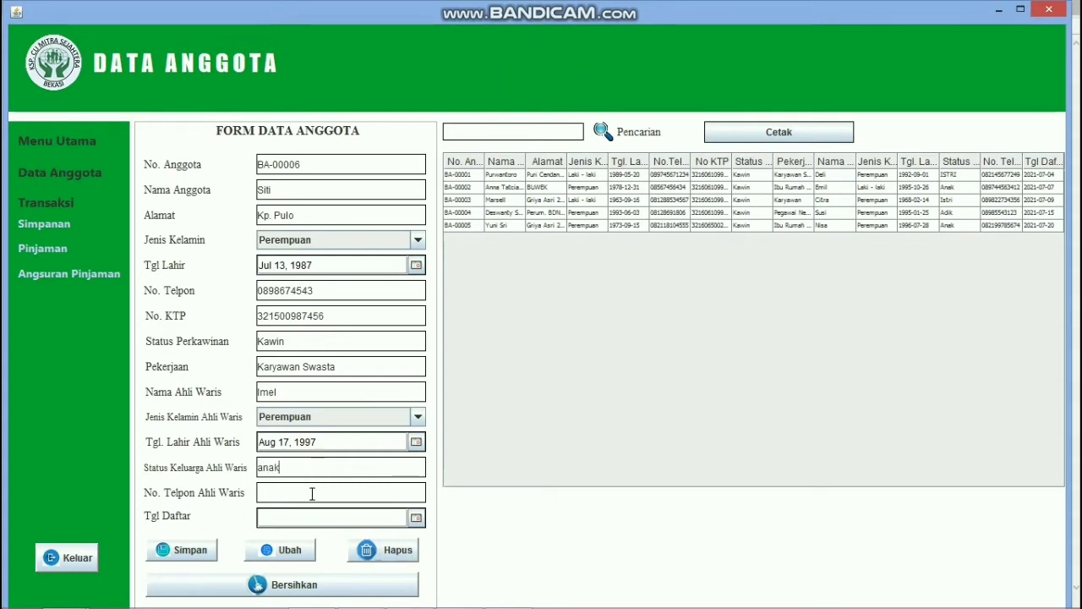
{"action": "left_click", "coordinate": [312, 494]}
{"action": "left_click", "coordinate": [415, 519]}
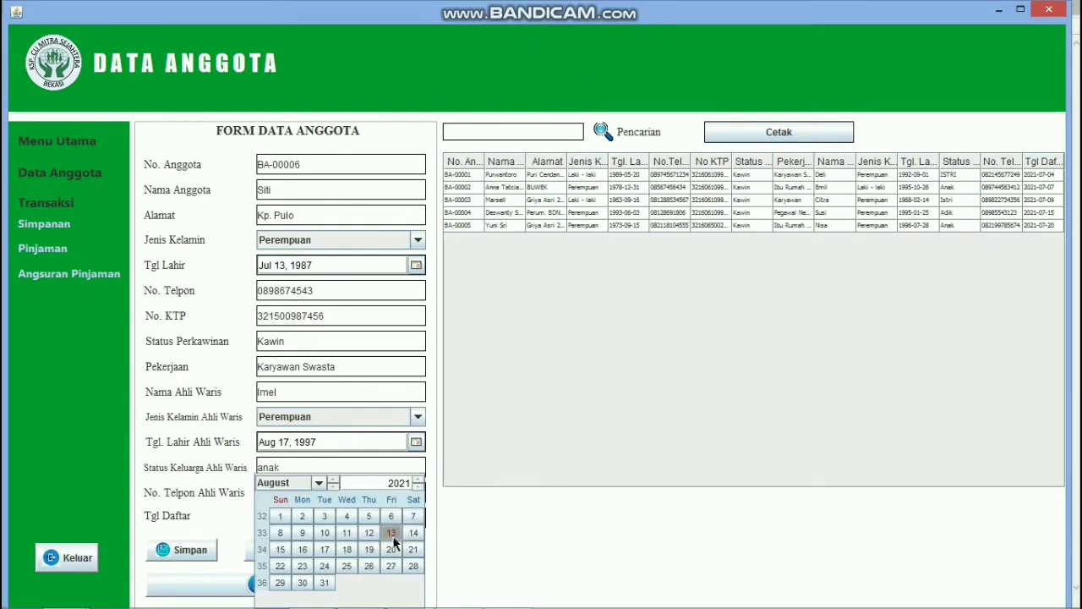
Step: Set join date Aug 13, 2021, save member BA-00006, and confirm 'Data Berhasil Disimpan'
{"action": "left_click", "coordinate": [392, 534]}
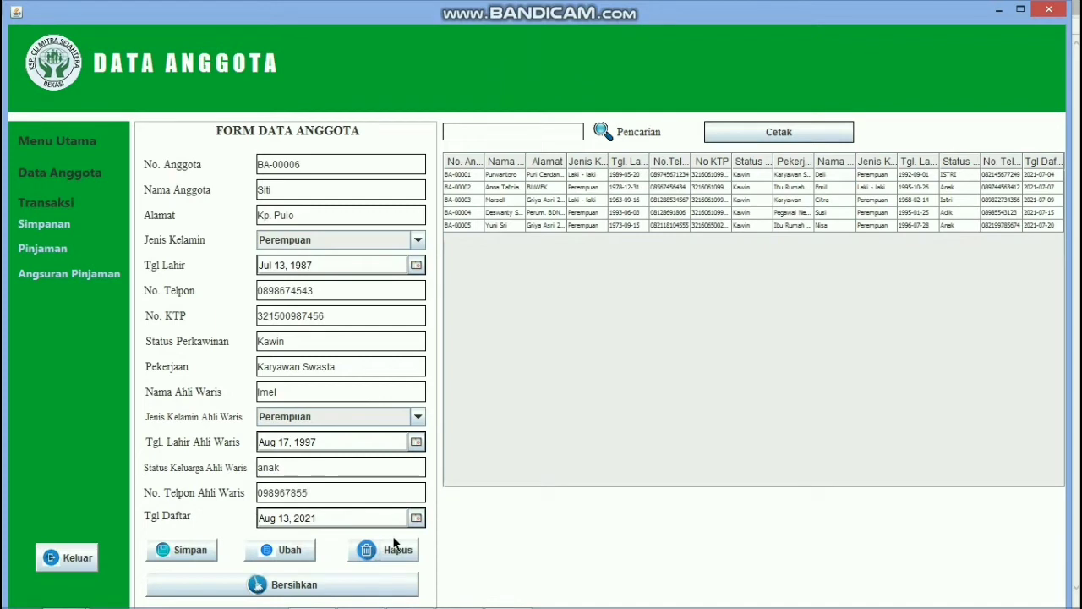
{"action": "left_click", "coordinate": [181, 551]}
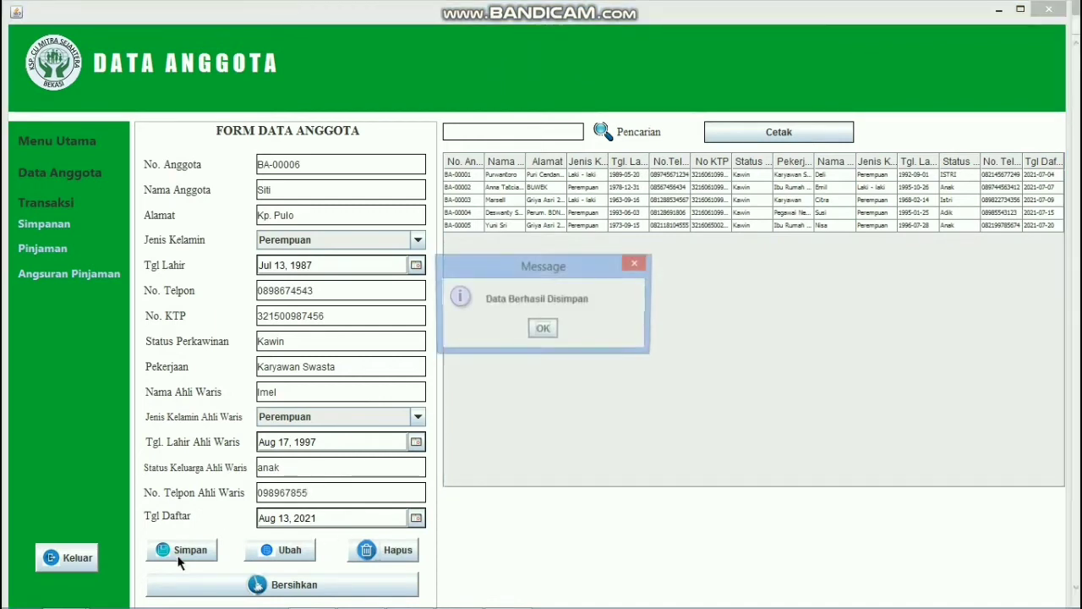
{"action": "left_click", "coordinate": [542, 329]}
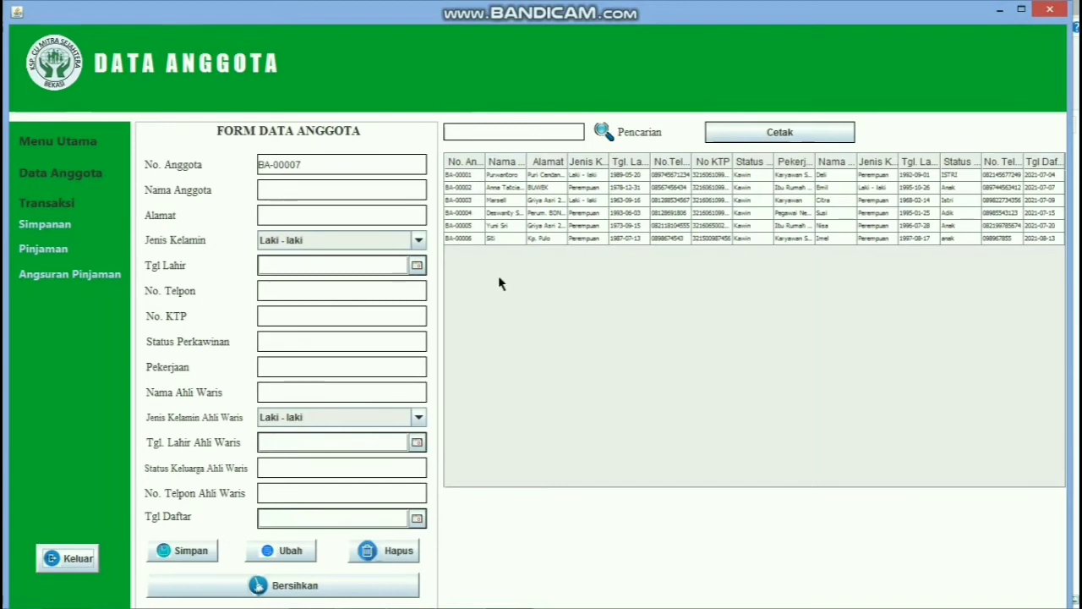
Step: Append a surname to member BA-00006's Nama Anggota and save the change with Ubah
{"action": "left_click", "coordinate": [544, 240]}
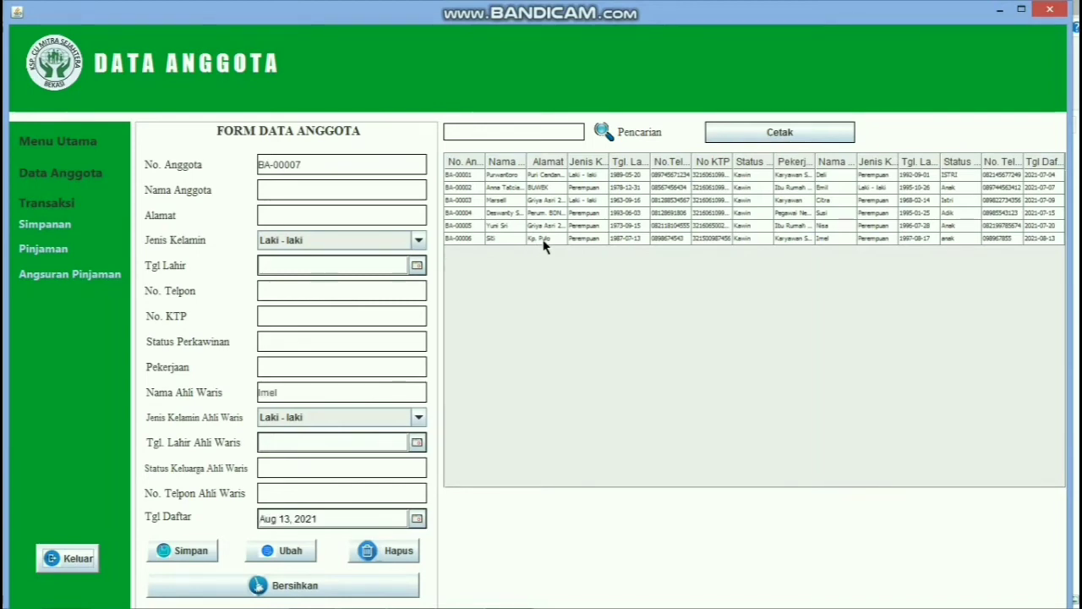
{"action": "left_click", "coordinate": [326, 188]}
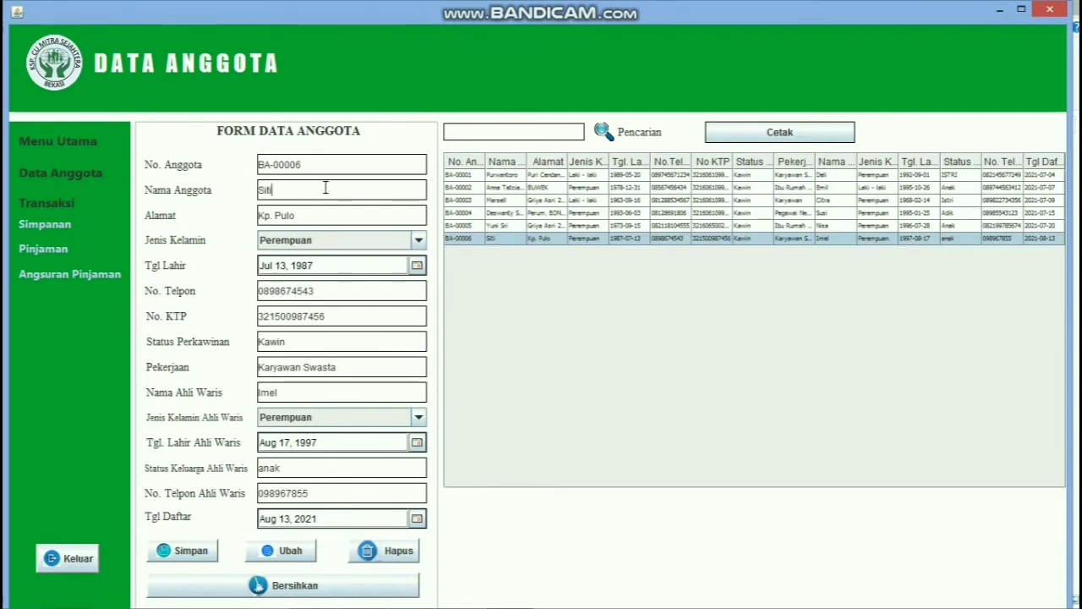
{"action": "left_click", "coordinate": [309, 551]}
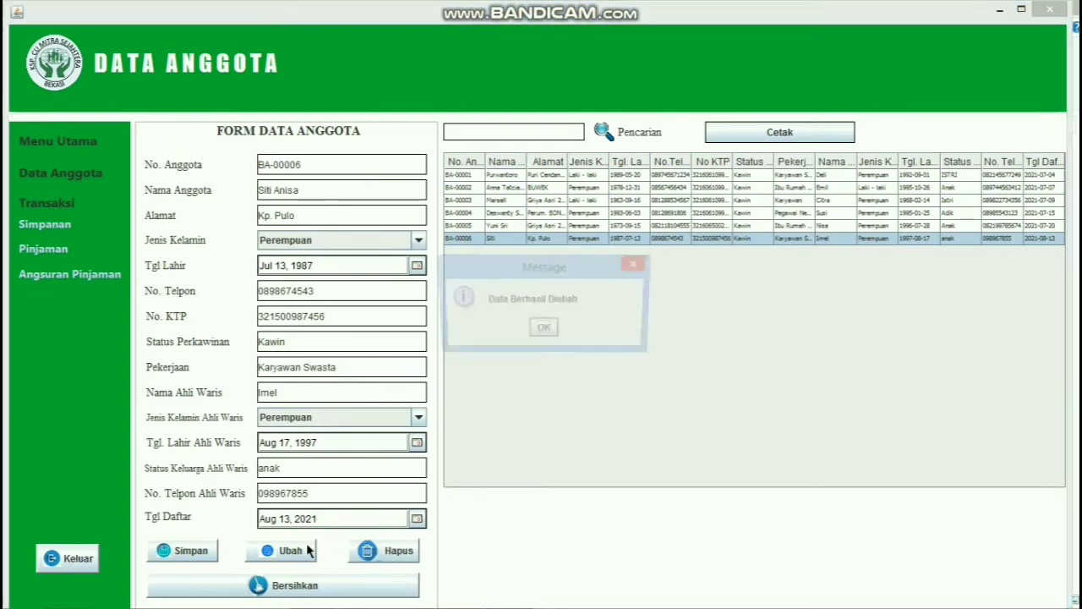
{"action": "left_click", "coordinate": [544, 332]}
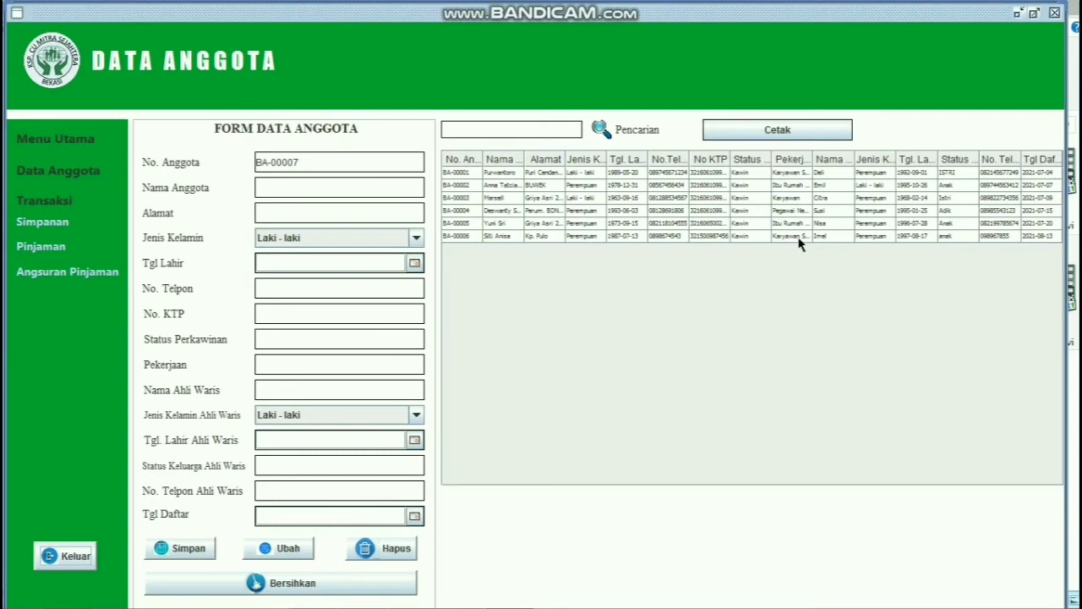
{"action": "left_click", "coordinate": [801, 236]}
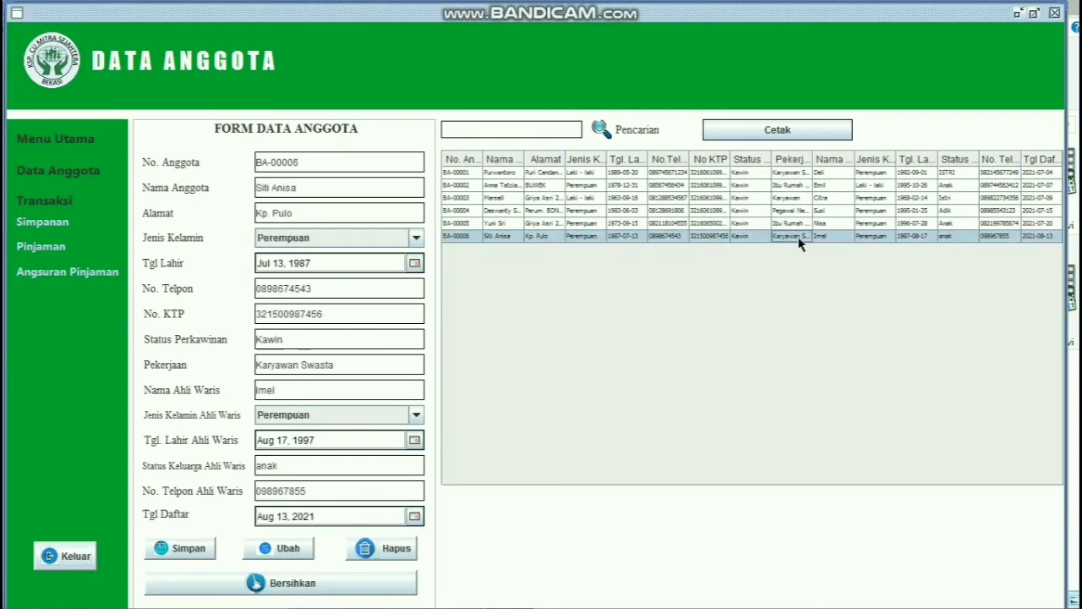
{"action": "left_click", "coordinate": [800, 129]}
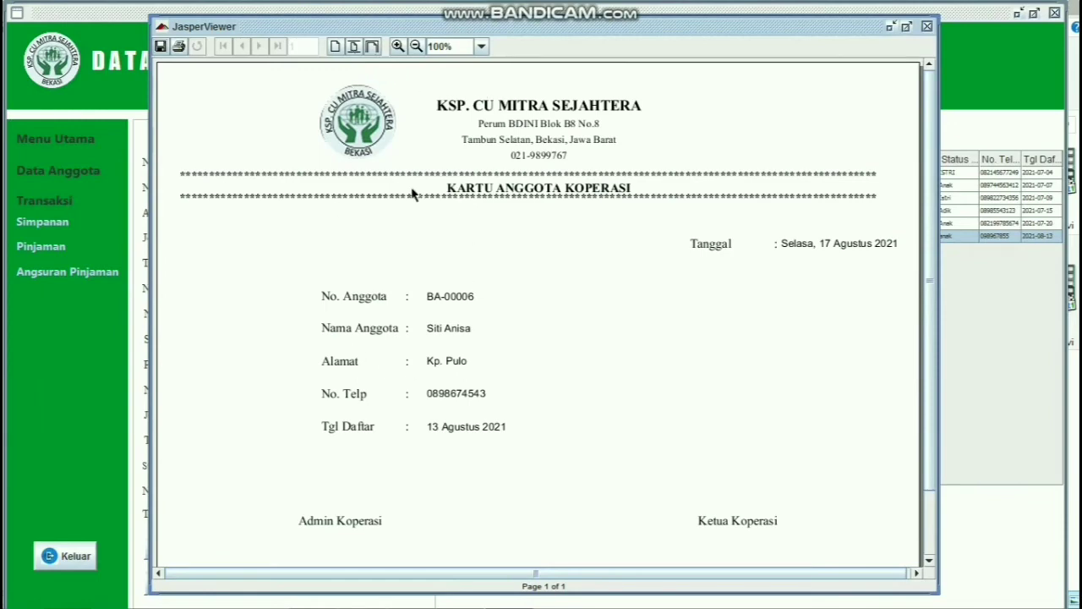
{"action": "left_click", "coordinate": [354, 47]}
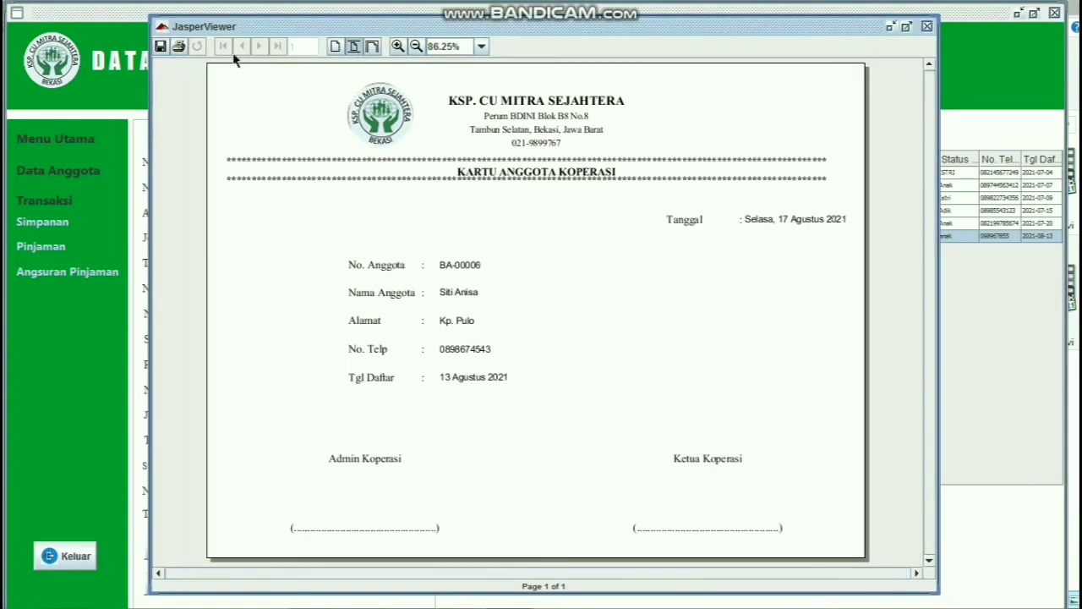
{"action": "left_click", "coordinate": [179, 46]}
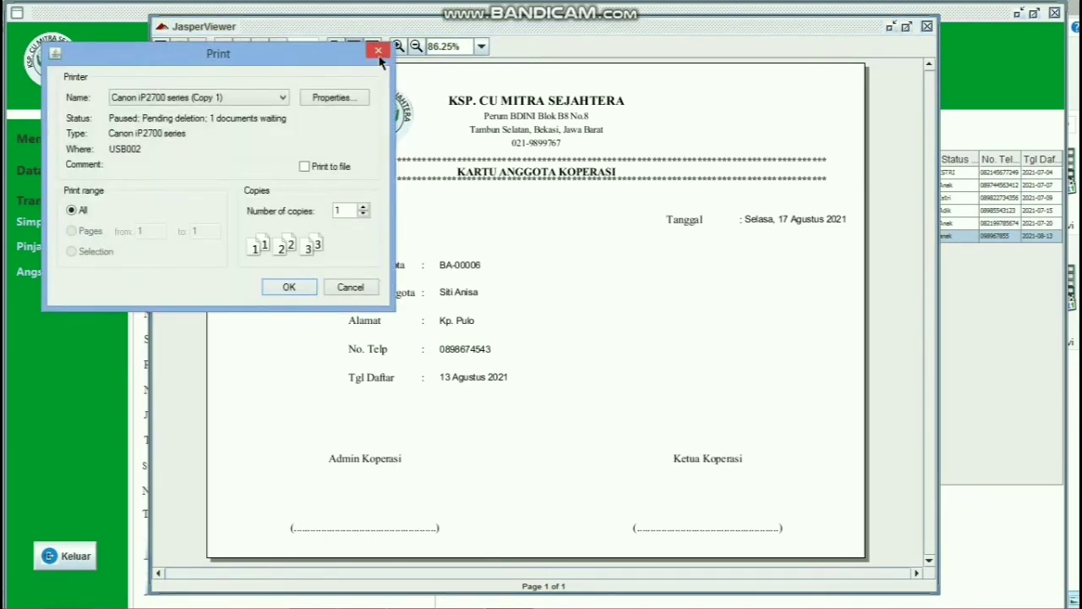
{"action": "left_click", "coordinate": [378, 52]}
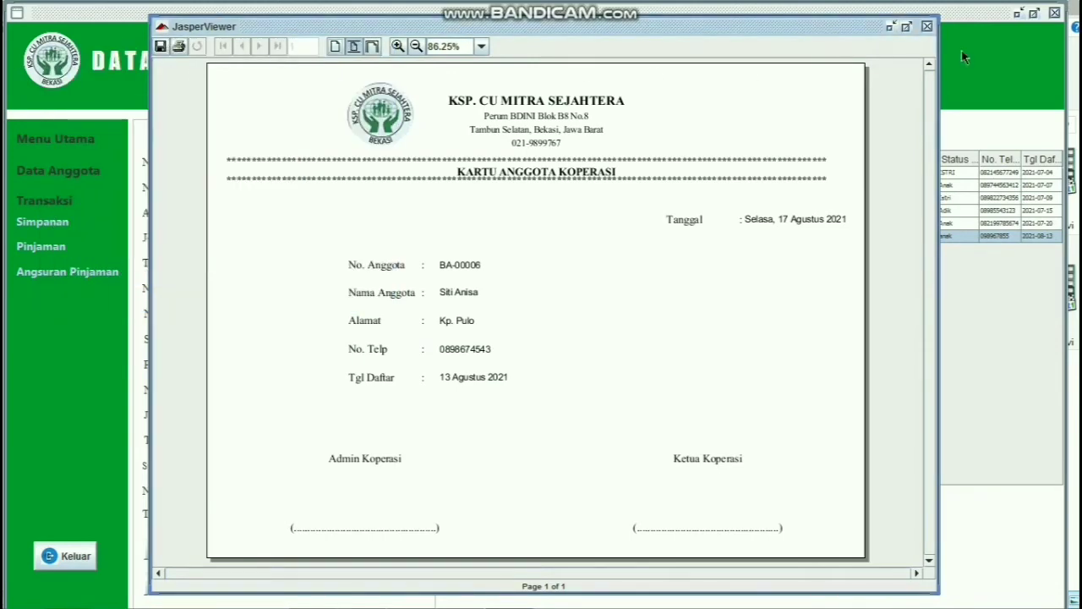
{"action": "left_click", "coordinate": [928, 27]}
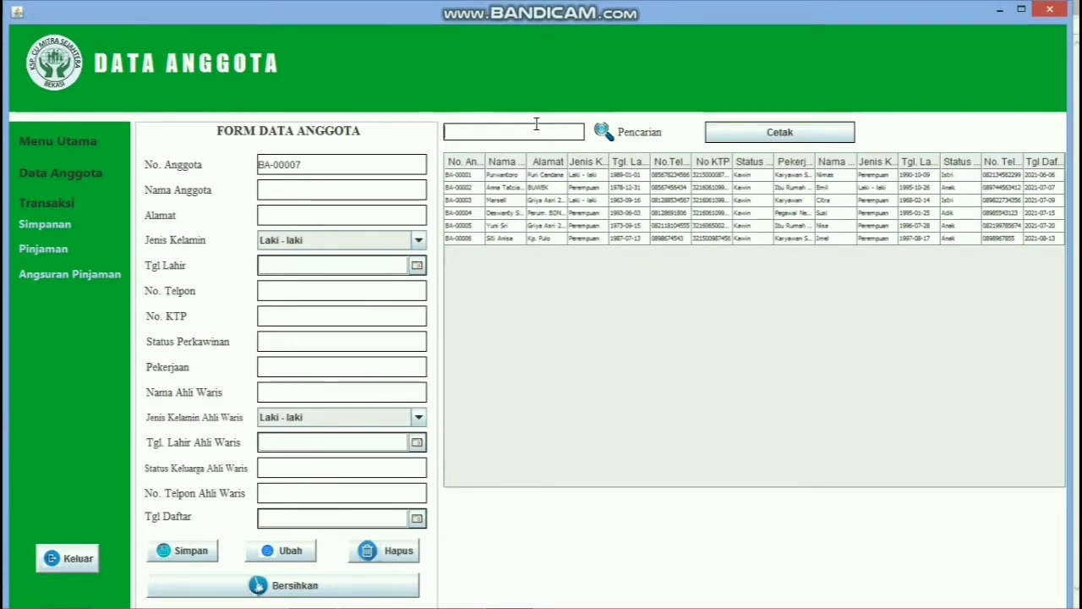
Step: Search for member BA-00006 by name, select it and delete it, confirming the prompt
{"action": "type", "text": "Si"}
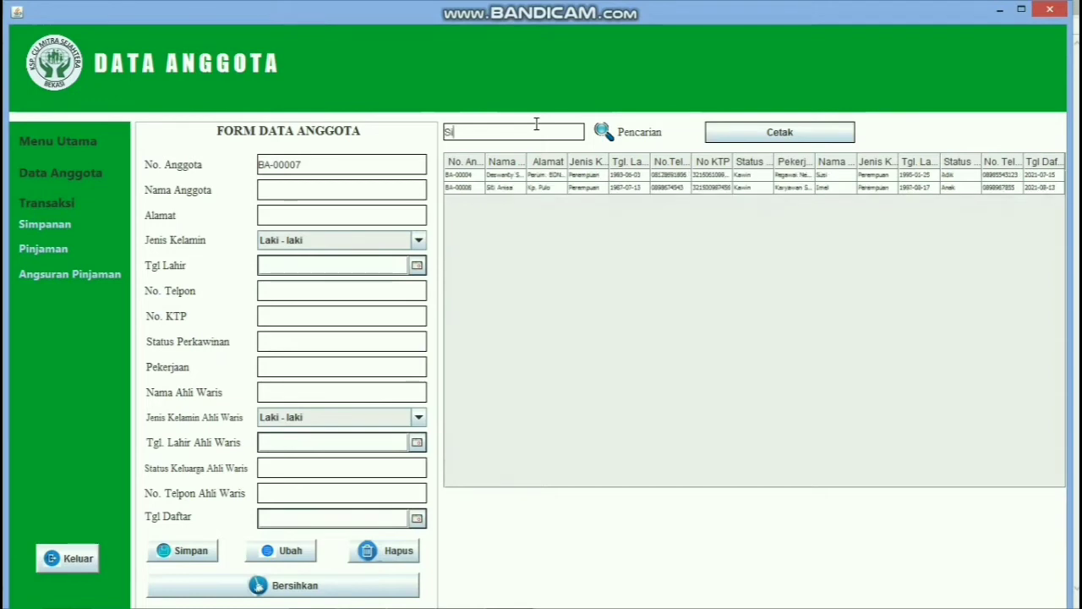
{"action": "type", "text": "ti"}
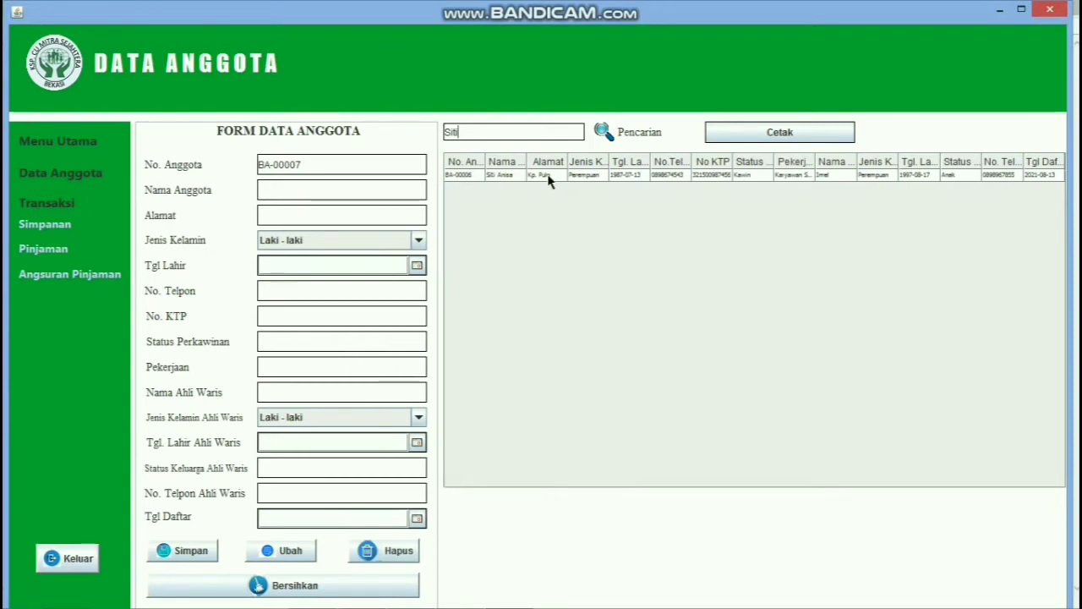
{"action": "left_click", "coordinate": [621, 175]}
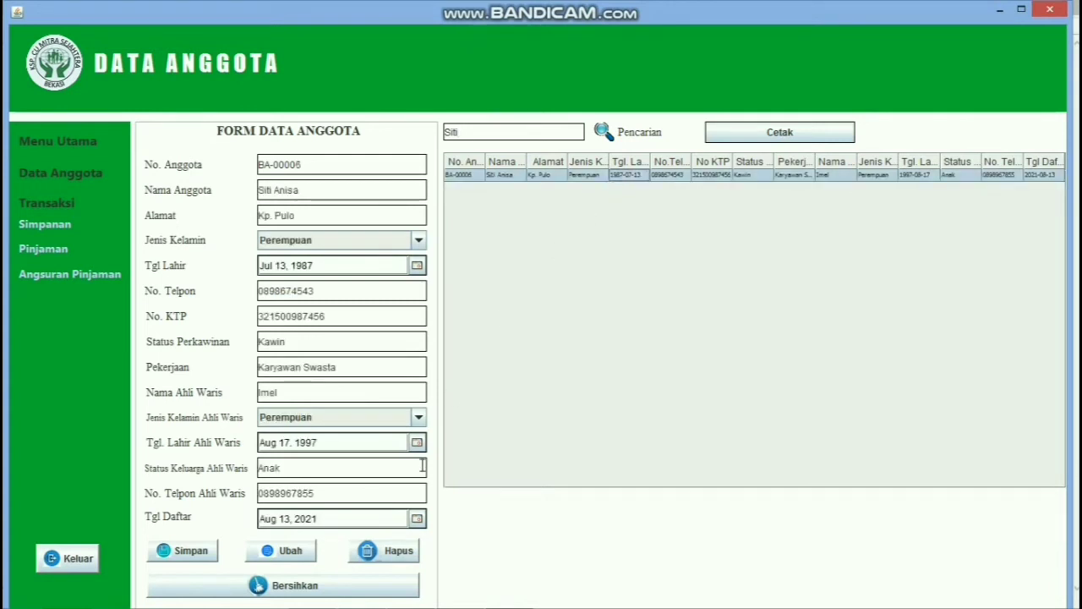
{"action": "left_click", "coordinate": [399, 554]}
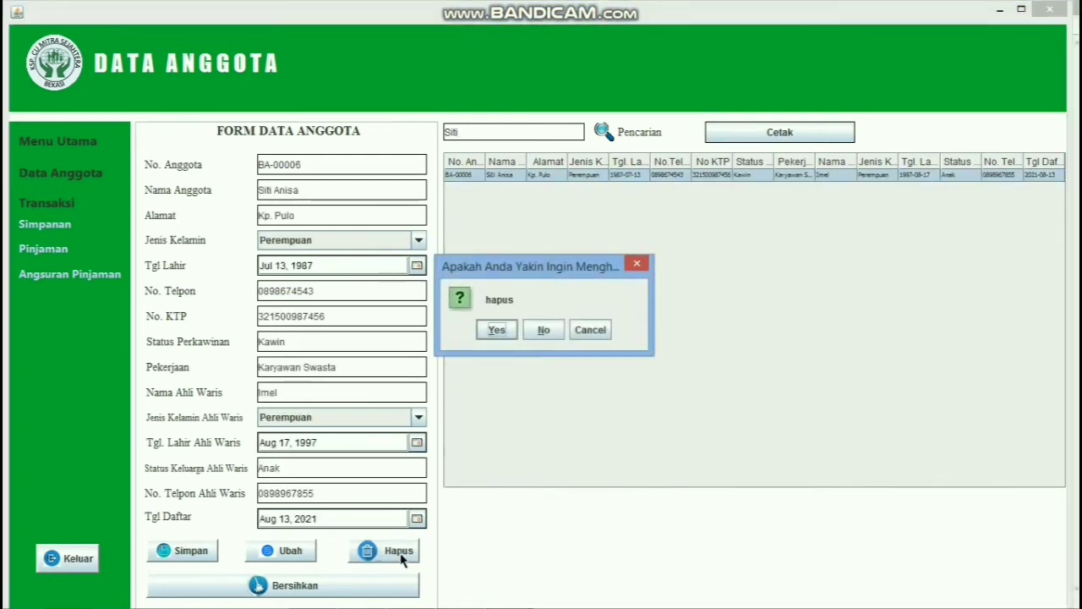
{"action": "left_click", "coordinate": [498, 330]}
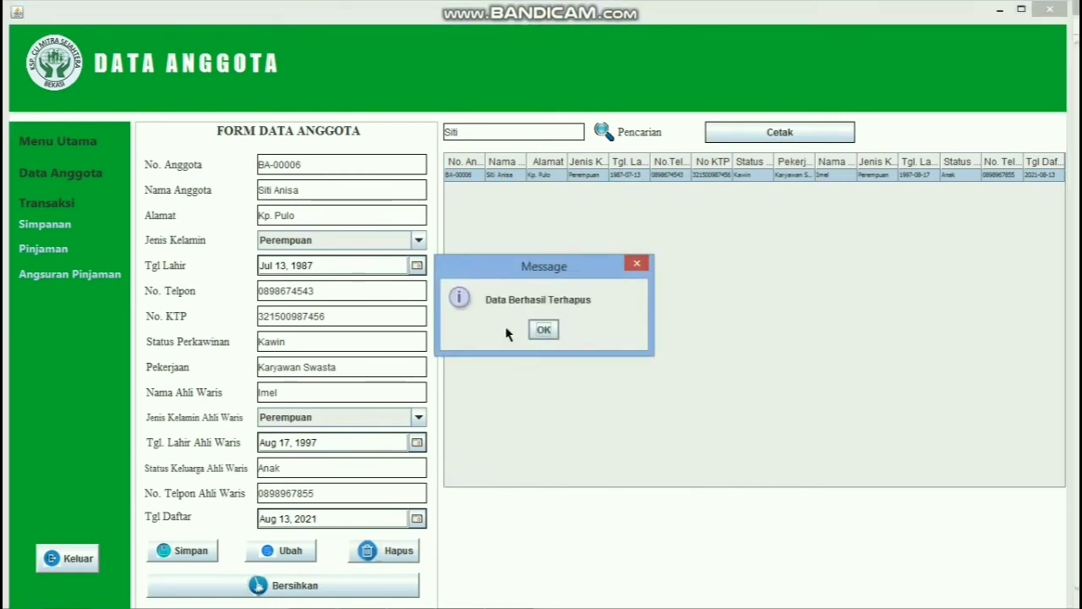
{"action": "left_click", "coordinate": [548, 331]}
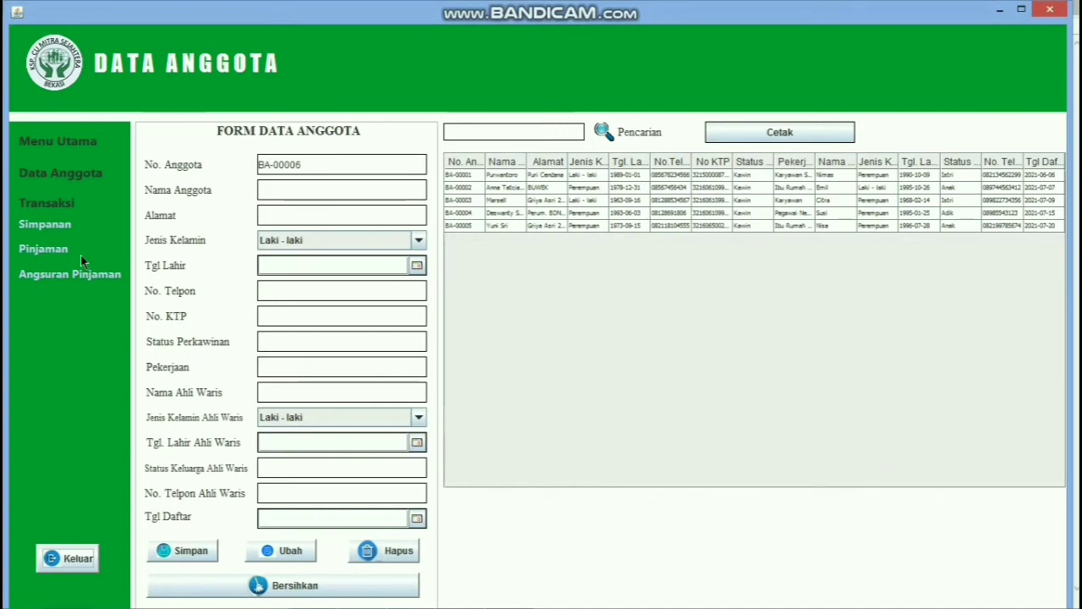
Step: Open the savings transaction form and date the new deposit 18 August 2021
{"action": "left_click", "coordinate": [47, 224]}
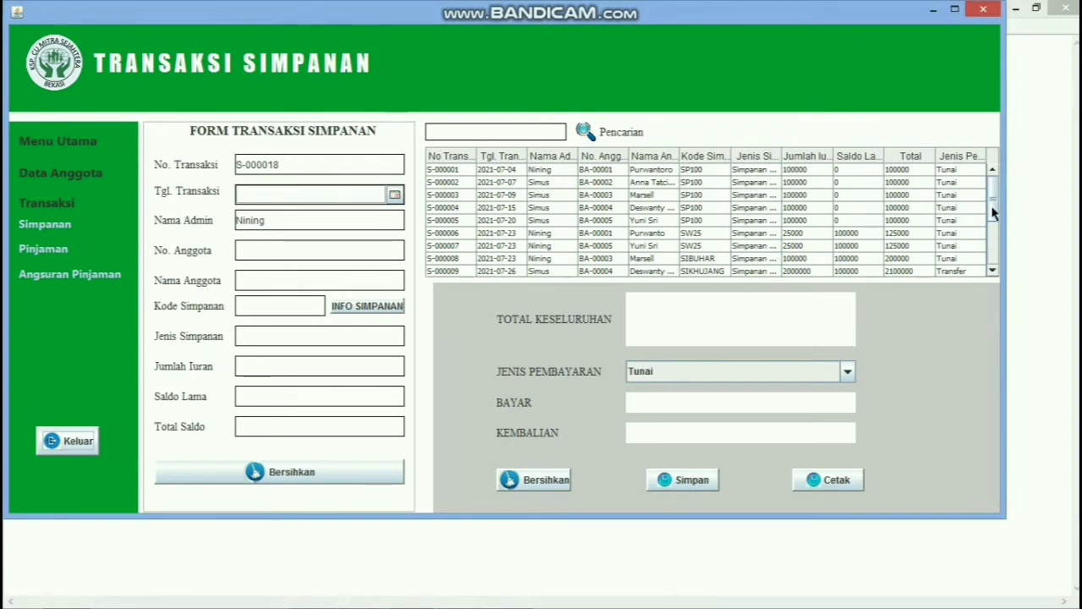
{"action": "left_click_drag", "start_coordinate": [993, 213], "coordinate": [996, 275]}
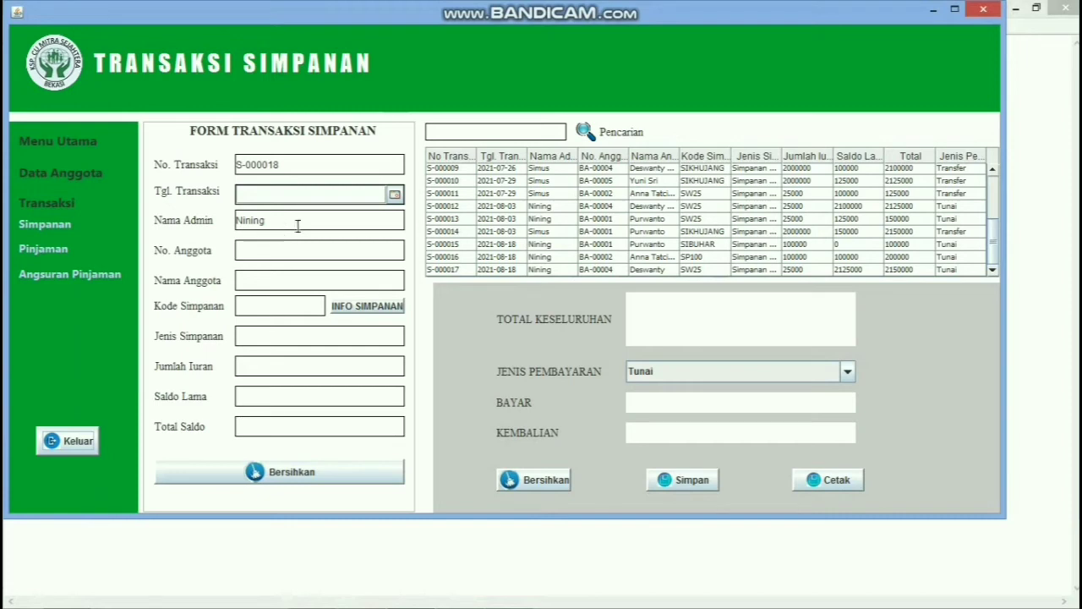
{"action": "left_click", "coordinate": [395, 195]}
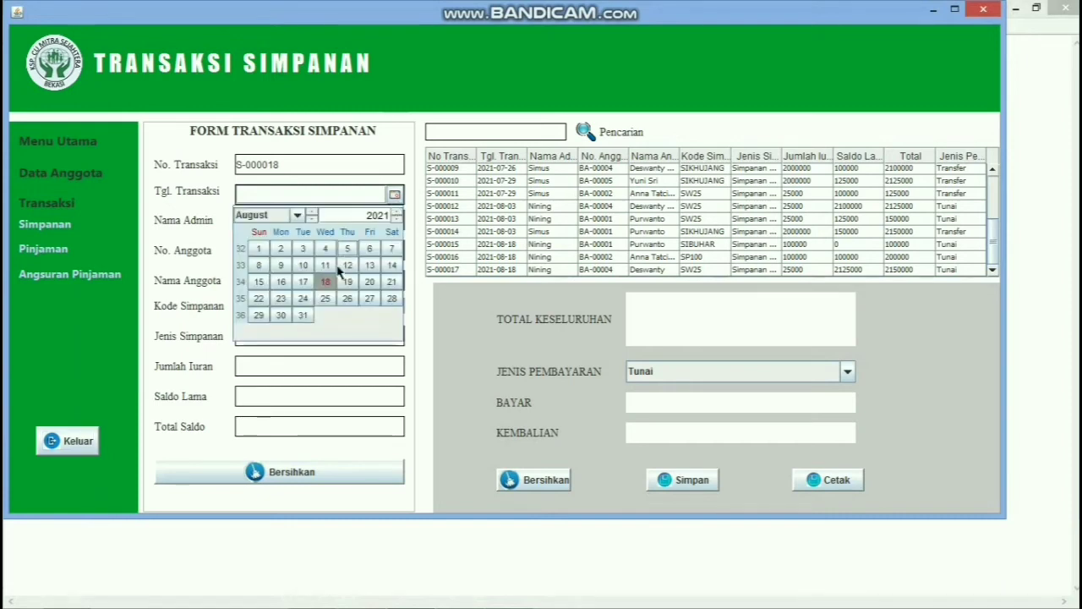
{"action": "left_click", "coordinate": [326, 282]}
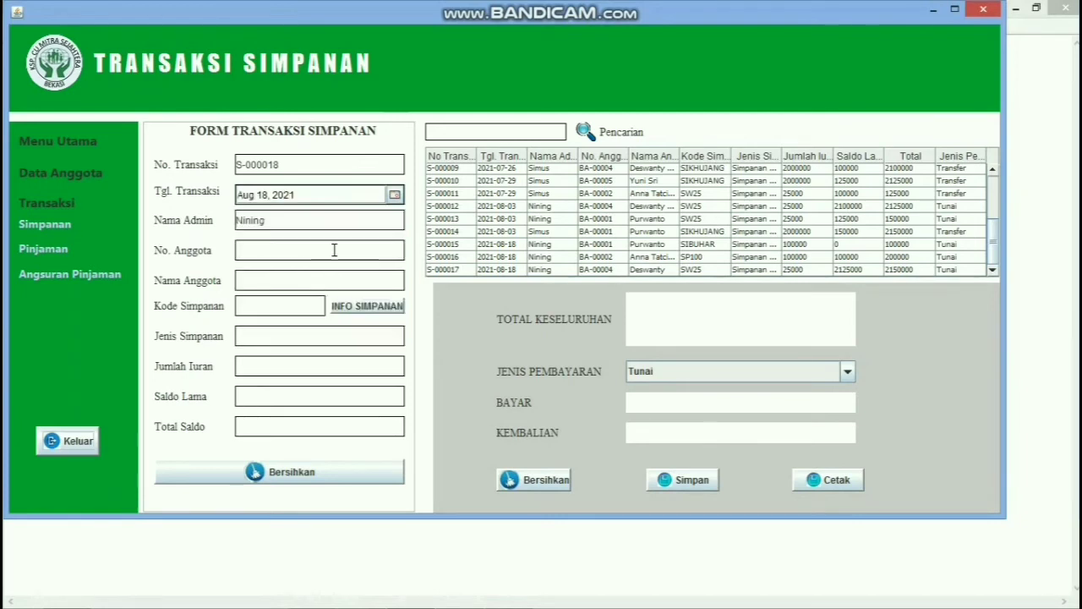
Step: Enter member number BA-00005 and the member's name on the deposit
{"action": "left_click", "coordinate": [334, 250]}
{"action": "type", "text": "BA-"}
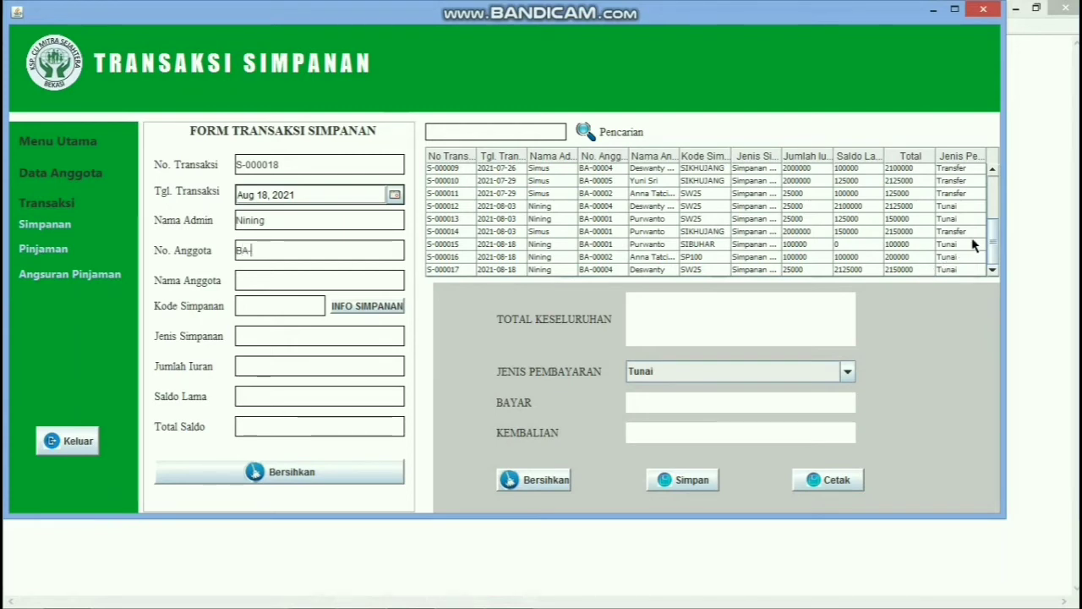
{"action": "type", "text": "00005"}
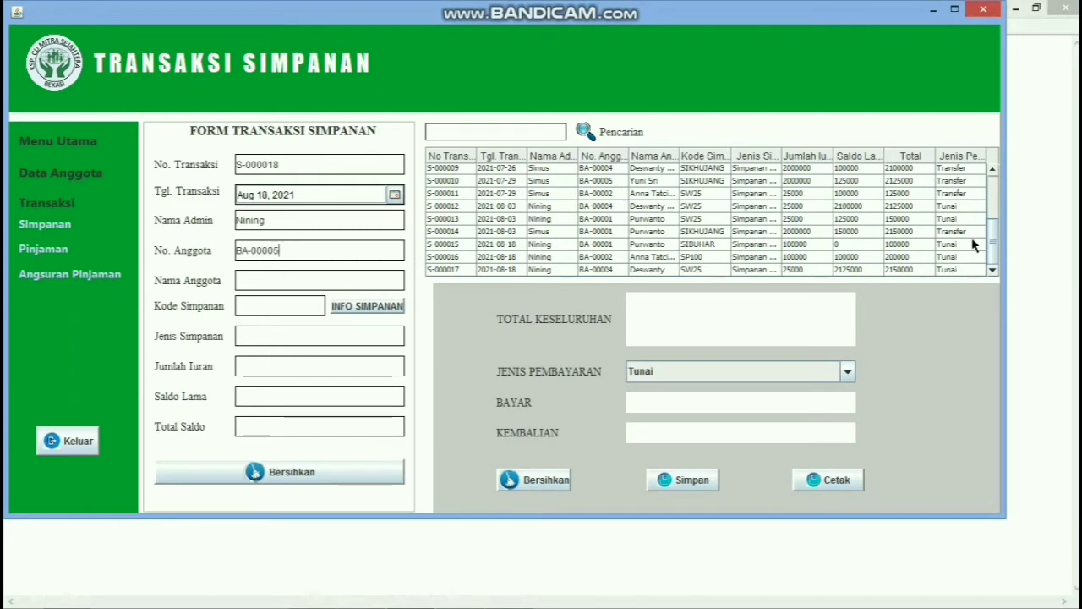
{"action": "left_click", "coordinate": [380, 278]}
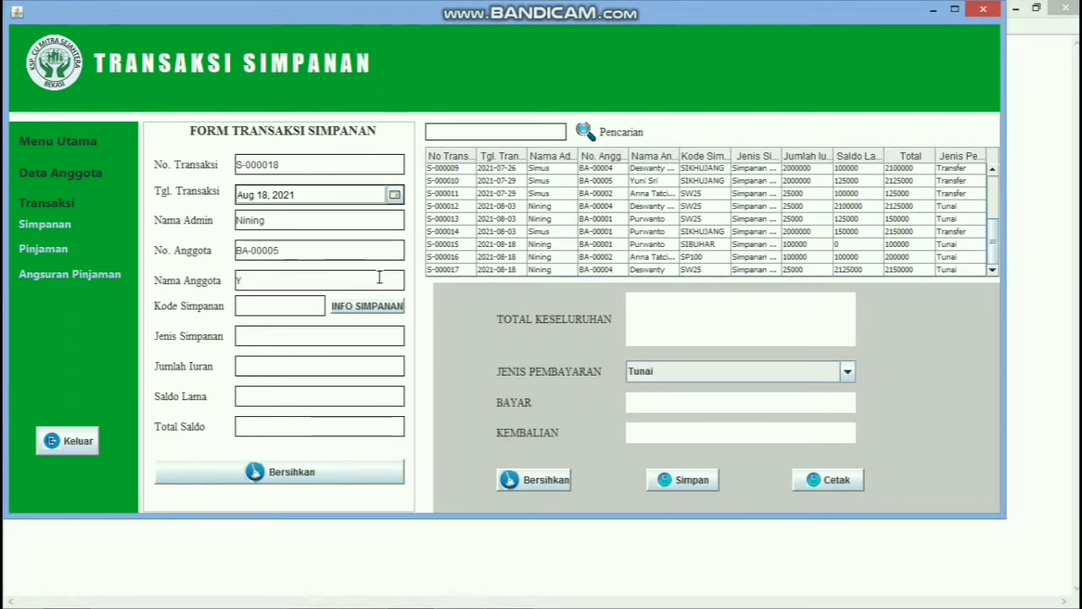
Step: Choose savings type SW25 Simpanan Wajib (25000) and search the transactions by the member's name
{"action": "left_click", "coordinate": [381, 310]}
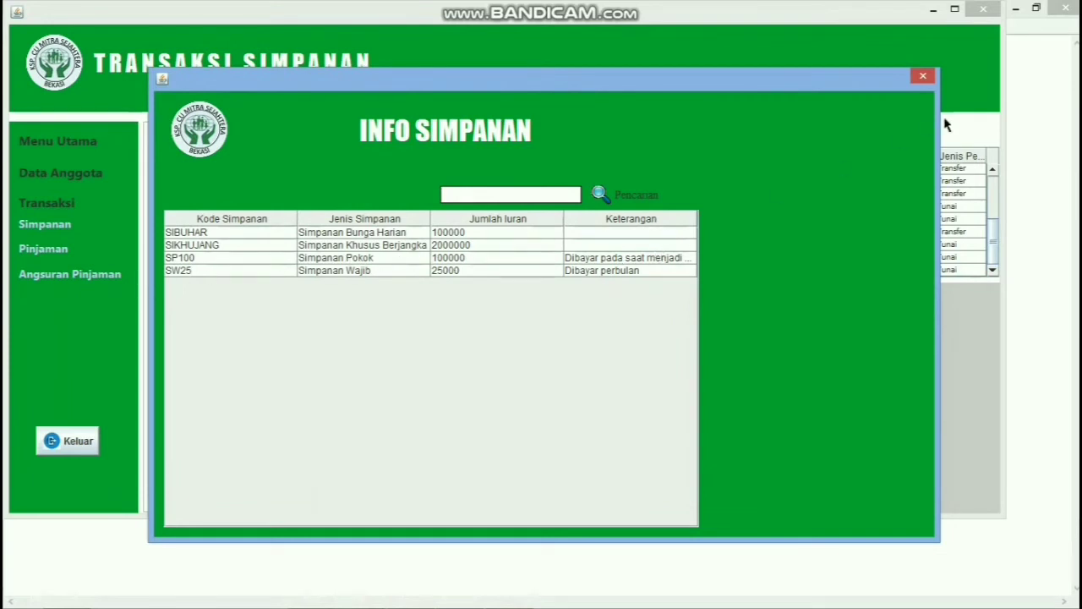
{"action": "left_click", "coordinate": [387, 270]}
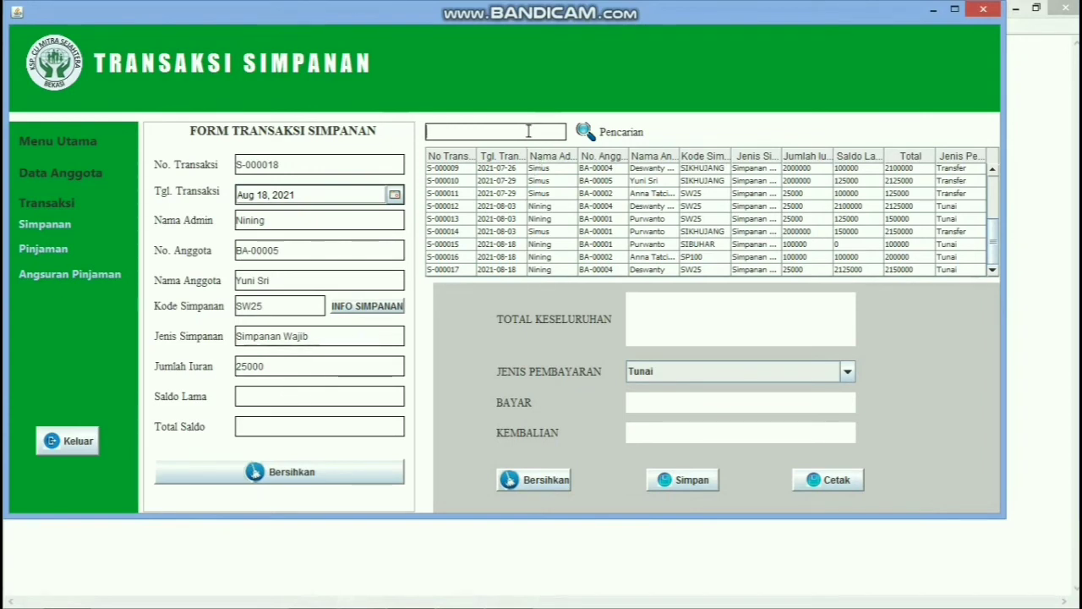
{"action": "type", "text": "yu"}
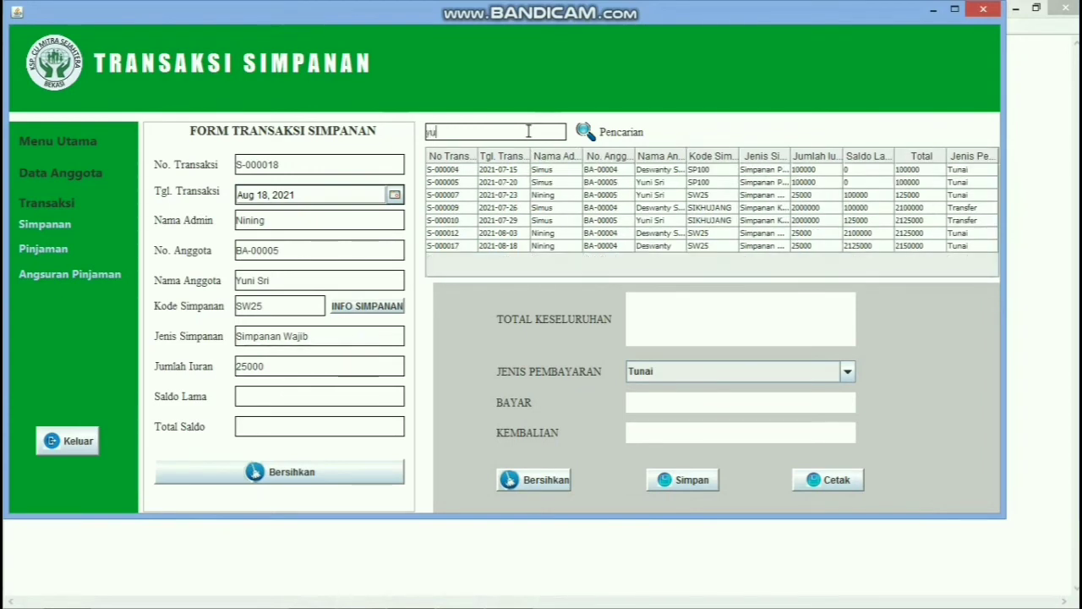
{"action": "type", "text": "ni"}
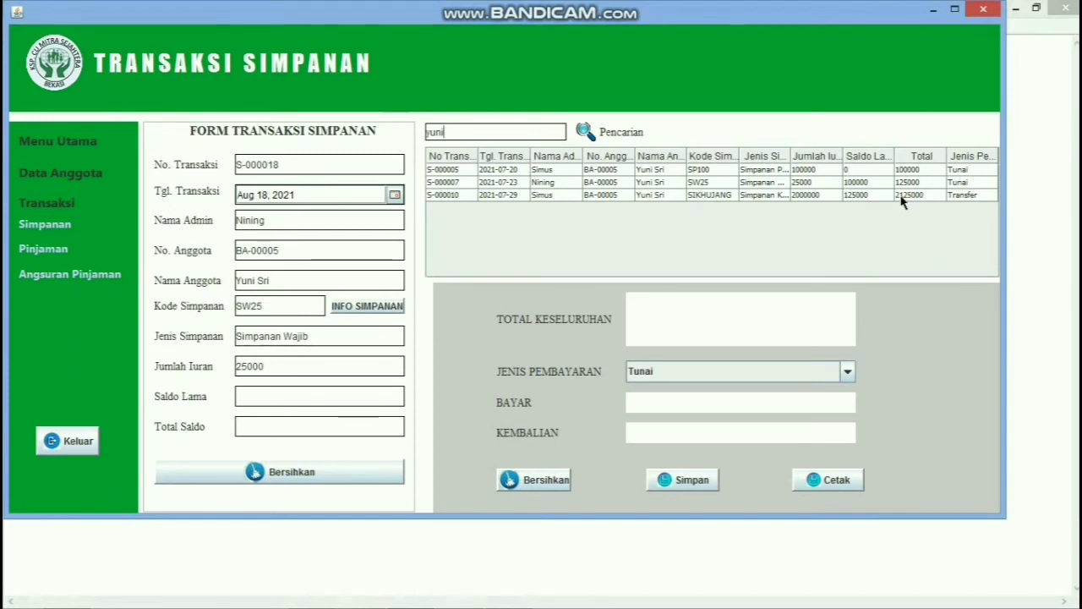
Step: Enter previous balance 2125000 and overall total 25000
{"action": "left_click", "coordinate": [360, 401]}
{"action": "type", "text": "212"}
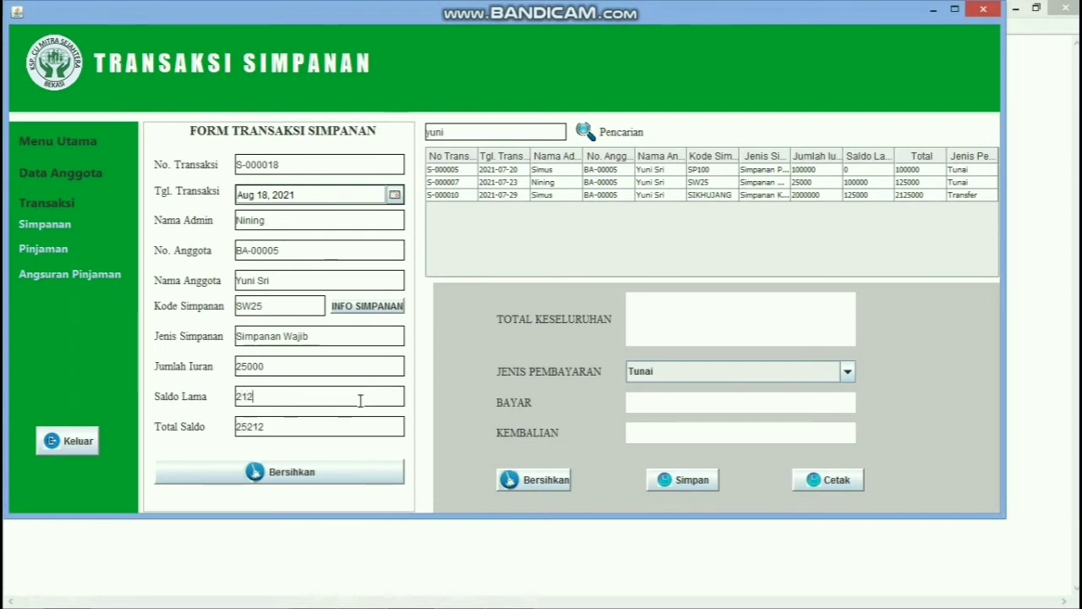
{"action": "type", "text": "5000"}
{"action": "left_click", "coordinate": [667, 313]}
{"action": "type", "text": "25000"}
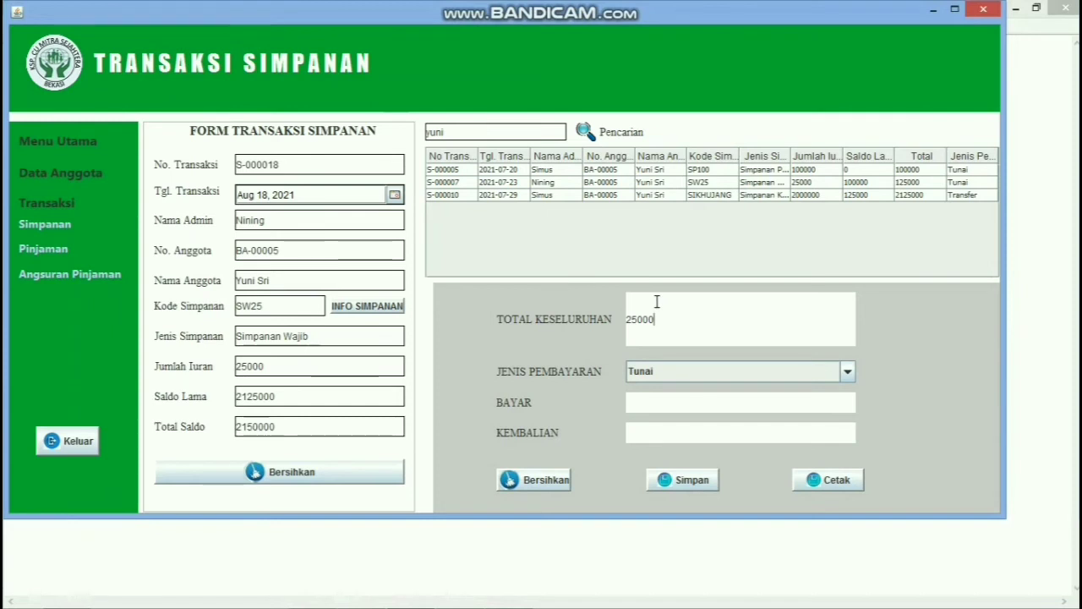
Step: Pay 50000 in cash (Tunai) and save deposit S-000018
{"action": "left_click", "coordinate": [848, 377]}
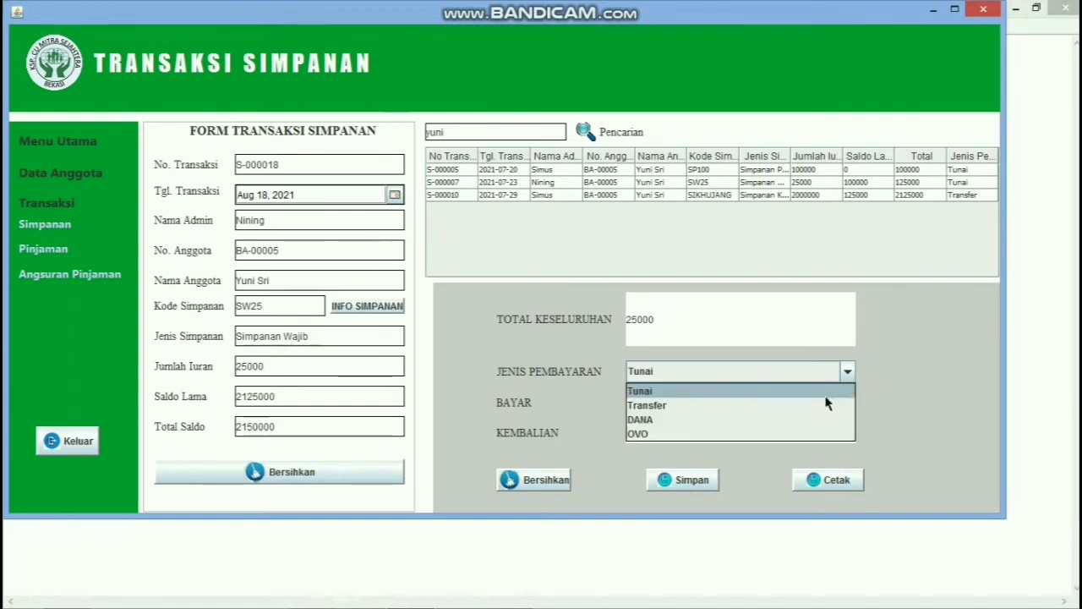
{"action": "left_click", "coordinate": [823, 393]}
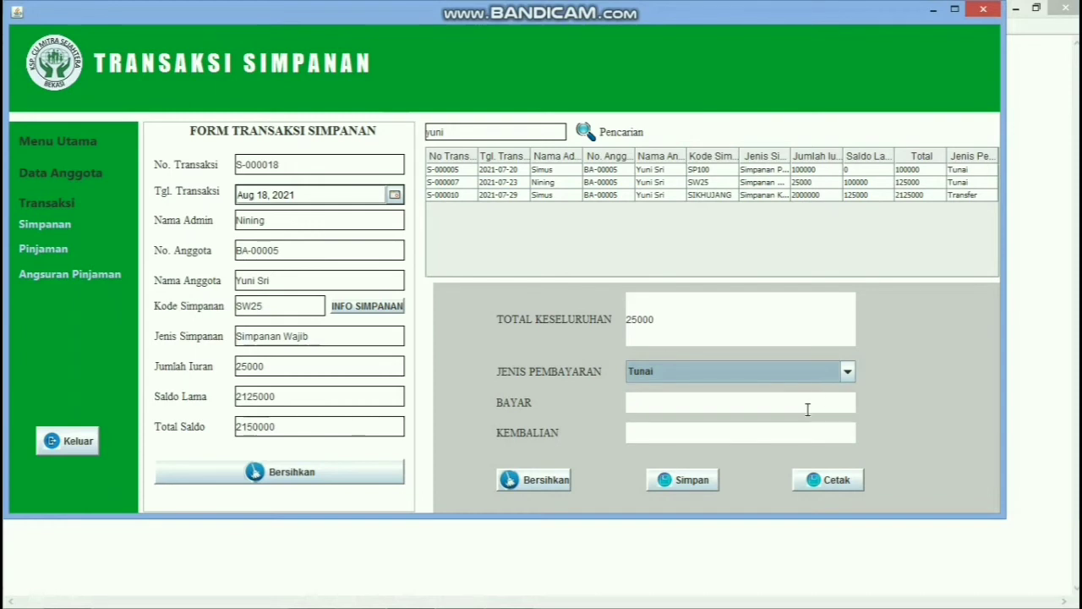
{"action": "left_click", "coordinate": [807, 410]}
{"action": "type", "text": "5"}
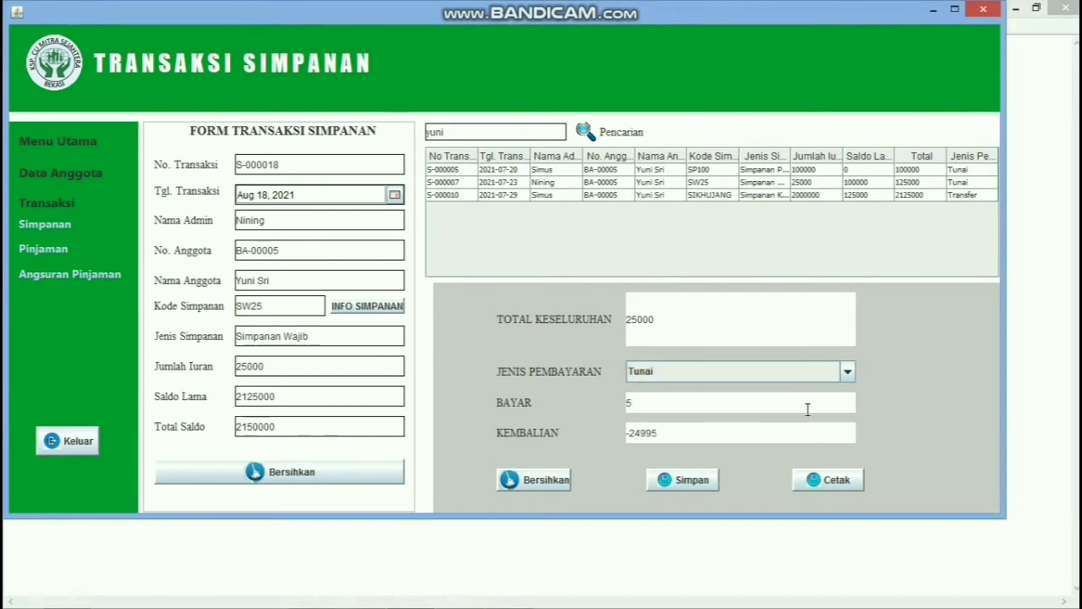
{"action": "type", "text": "0000"}
{"action": "left_click", "coordinate": [704, 482]}
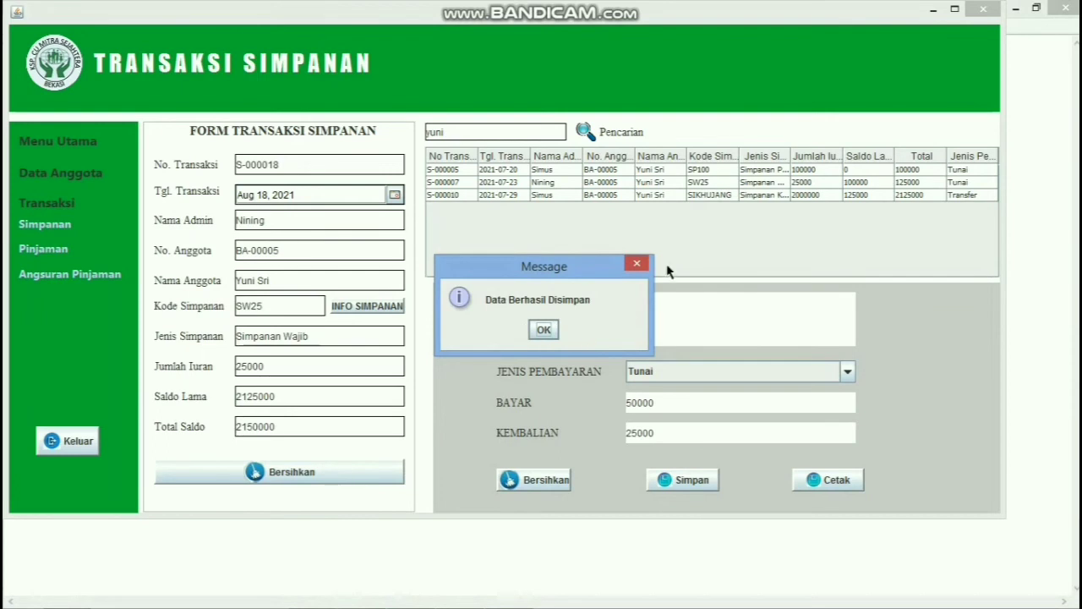
{"action": "left_click", "coordinate": [545, 330]}
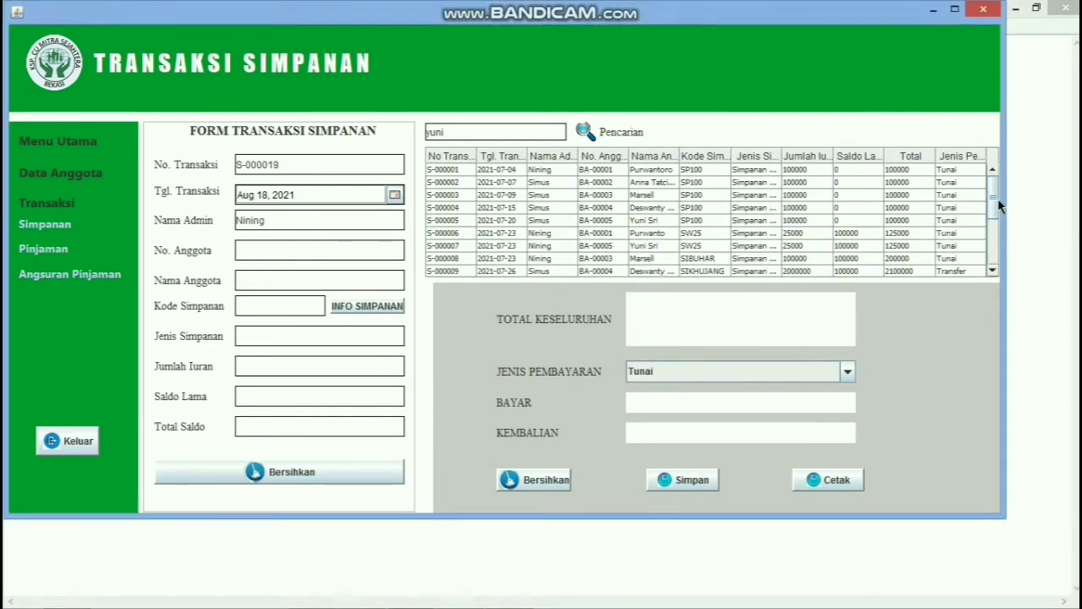
Step: Select deposit S-000018, print its receipt from JasperViewer, then close the print dialog and viewer
{"action": "left_click_drag", "start_coordinate": [995, 203], "coordinate": [995, 271]}
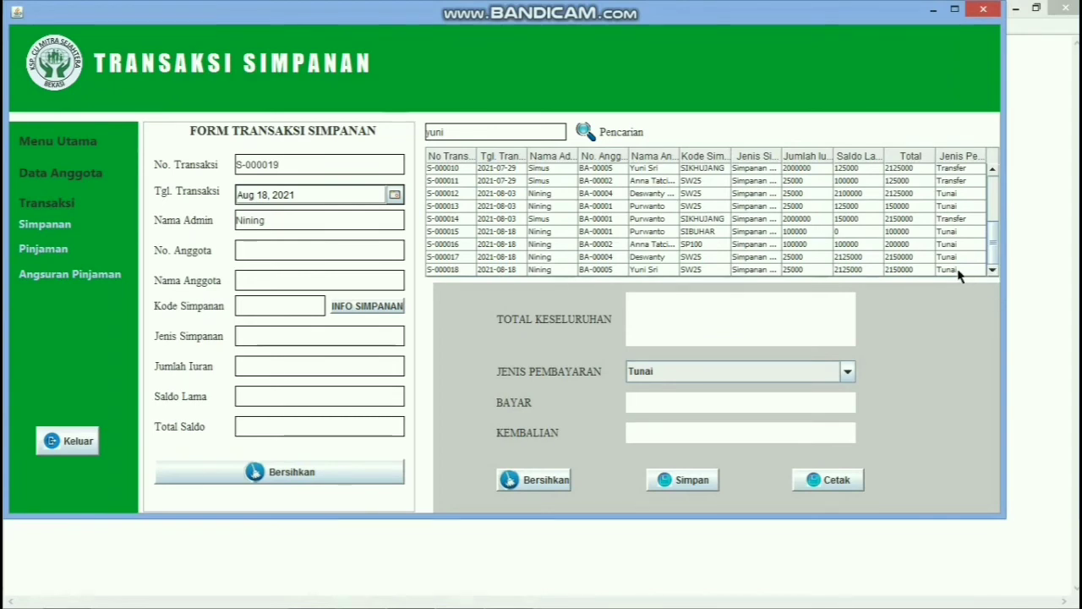
{"action": "left_click", "coordinate": [960, 271]}
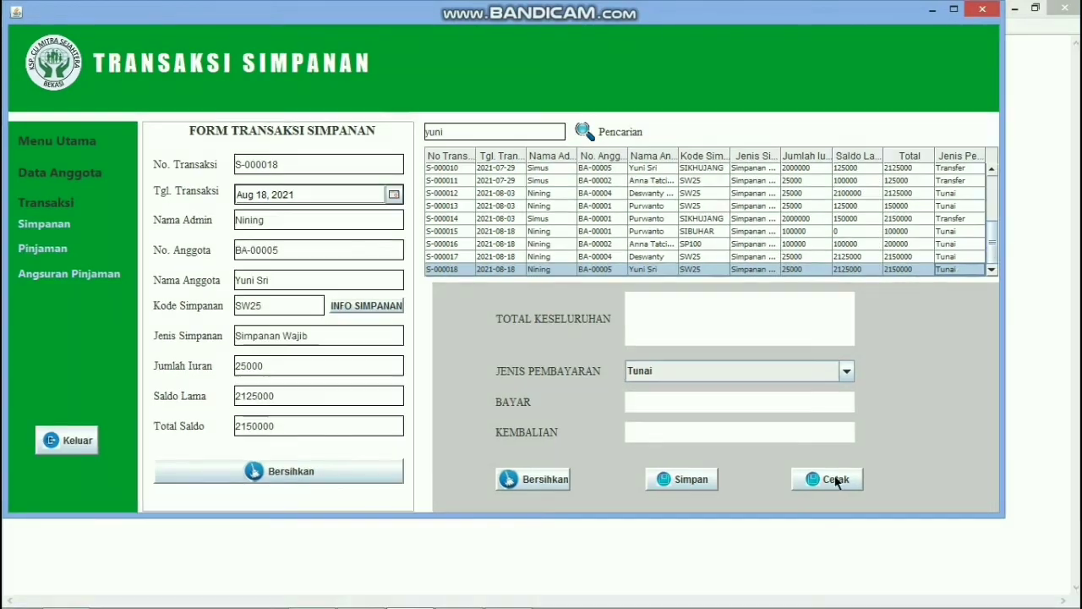
{"action": "left_click", "coordinate": [834, 479]}
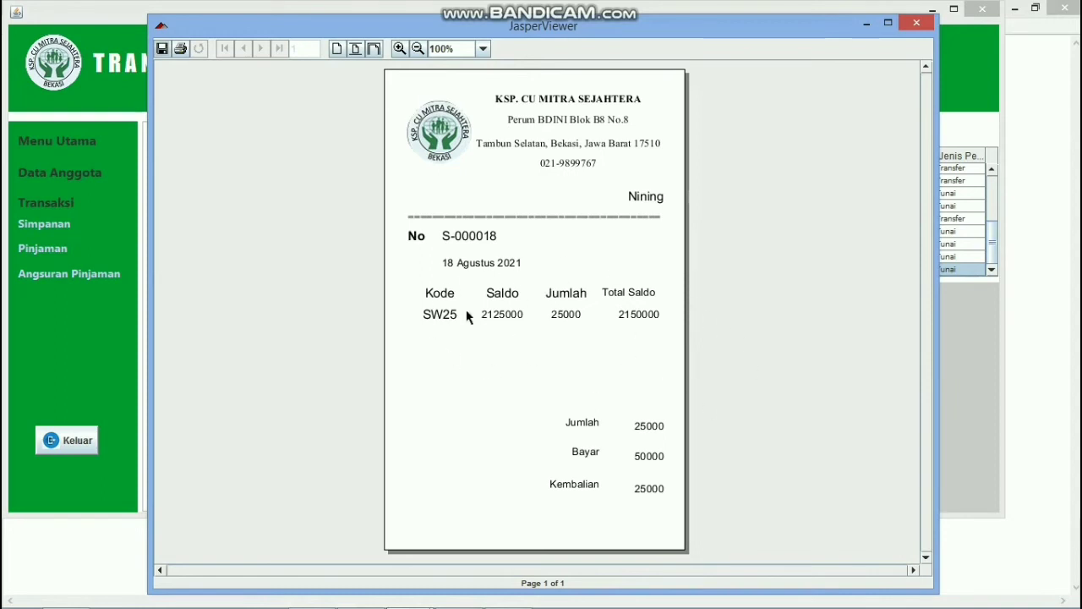
{"action": "left_click", "coordinate": [181, 56]}
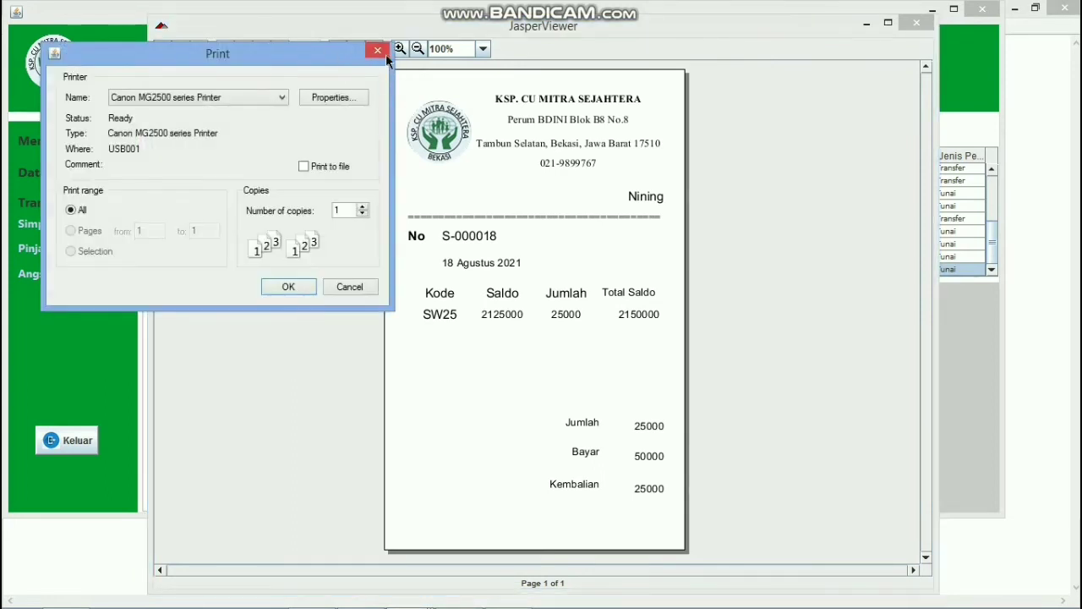
{"action": "left_click", "coordinate": [385, 52]}
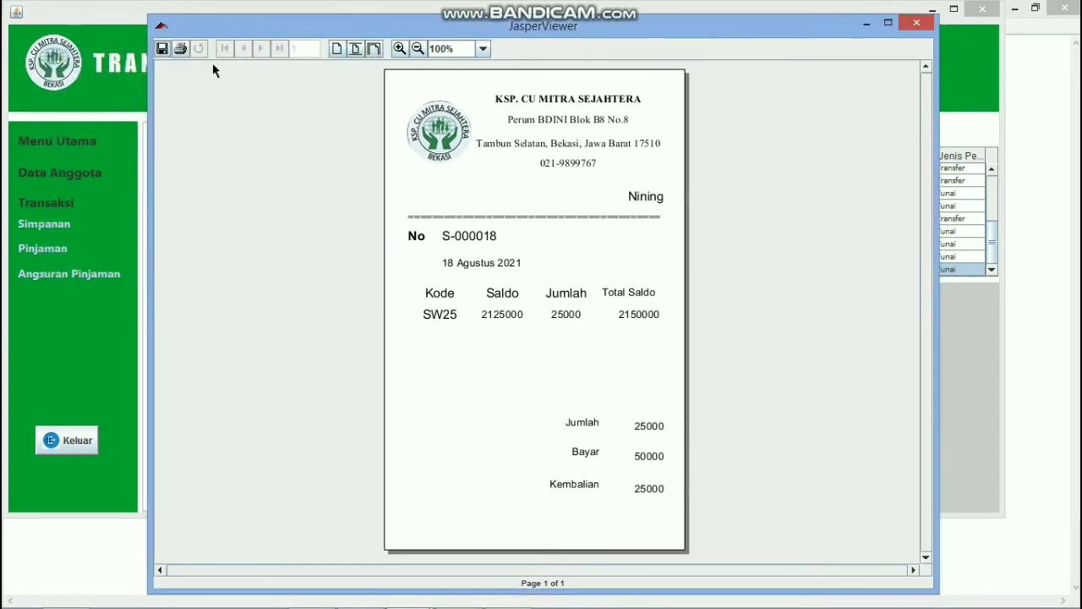
{"action": "left_click", "coordinate": [917, 26]}
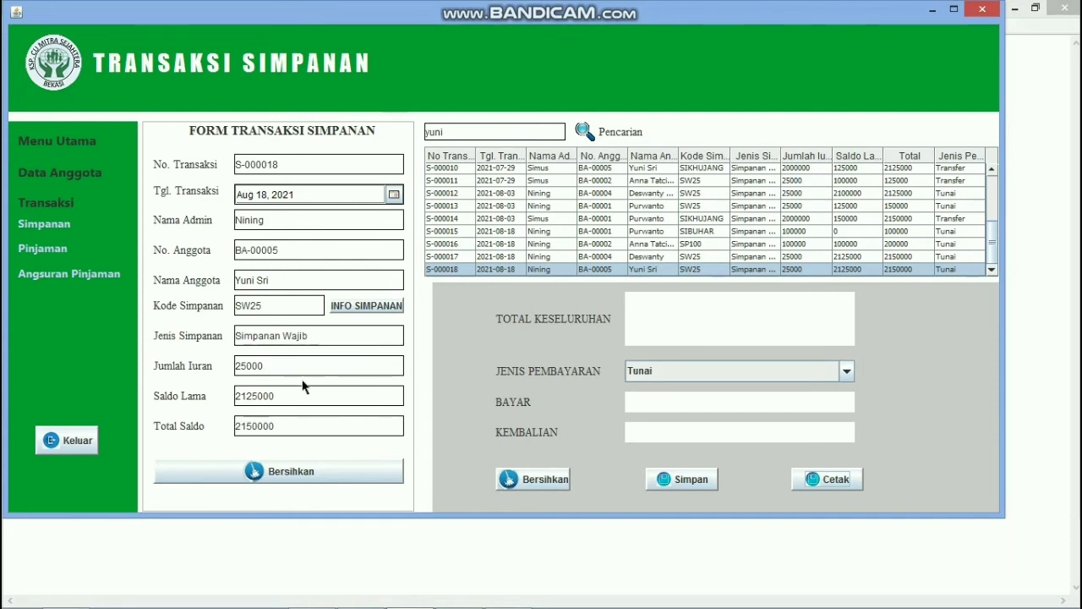
Step: Clear the savings form with Bersihkan and switch to the Pinjaman loan form
{"action": "left_click", "coordinate": [318, 480]}
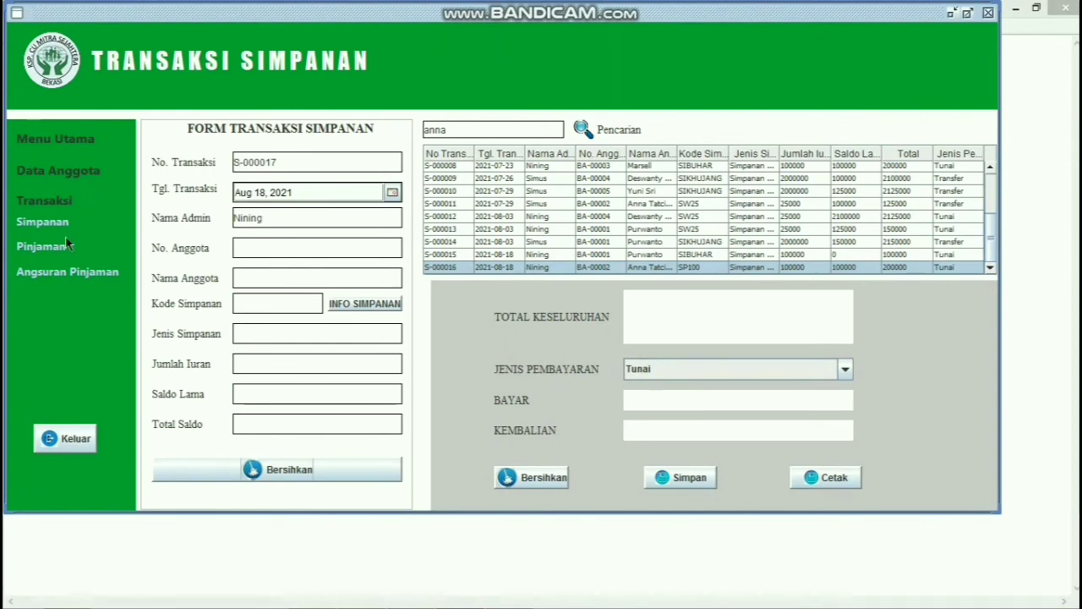
{"action": "left_click", "coordinate": [44, 247]}
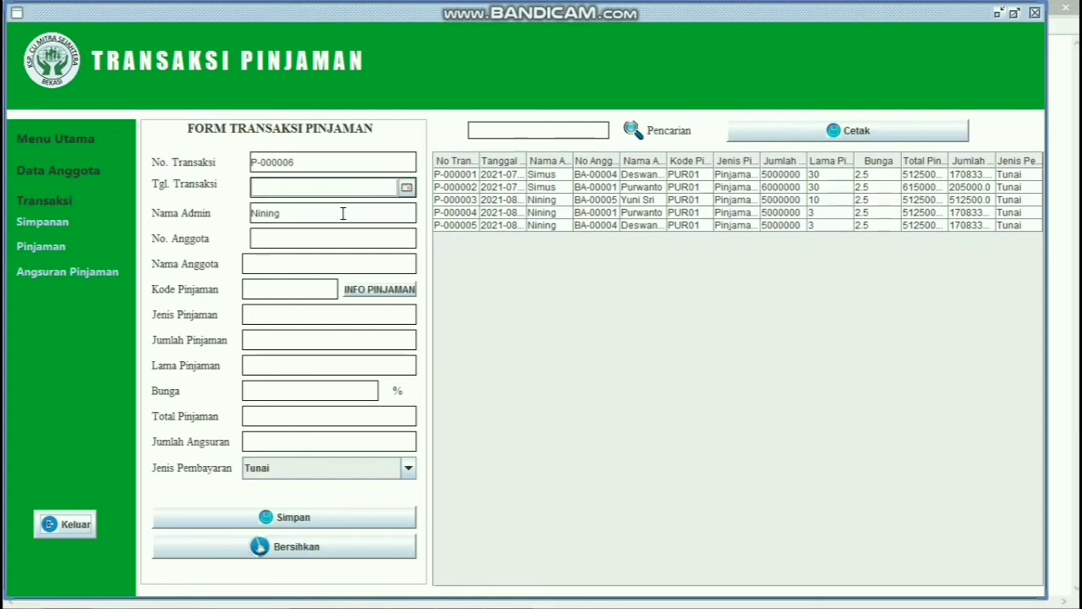
Step: Date loan P-000006 18 August 2021, assign member BA-00002 with name, and pick loan type PUR01
{"action": "left_click", "coordinate": [406, 188]}
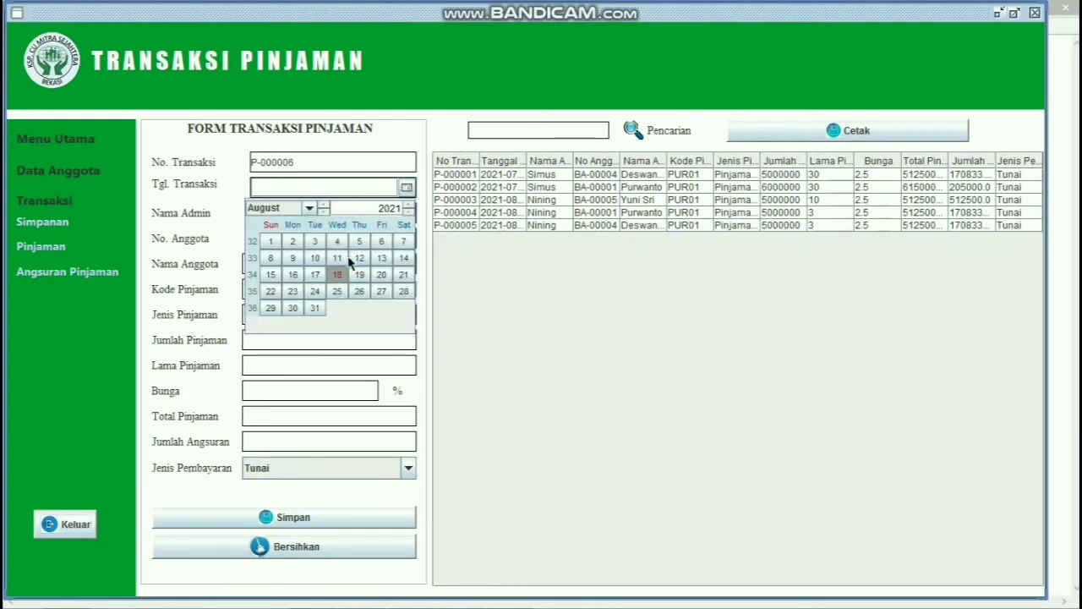
{"action": "left_click", "coordinate": [338, 274]}
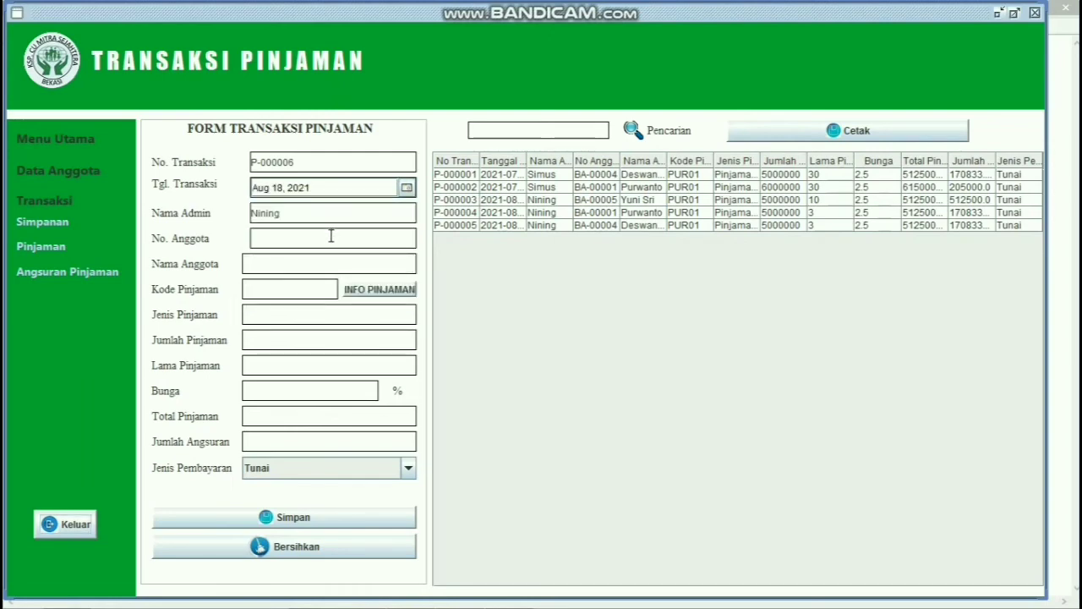
{"action": "left_click", "coordinate": [330, 236]}
{"action": "type", "text": "BA"}
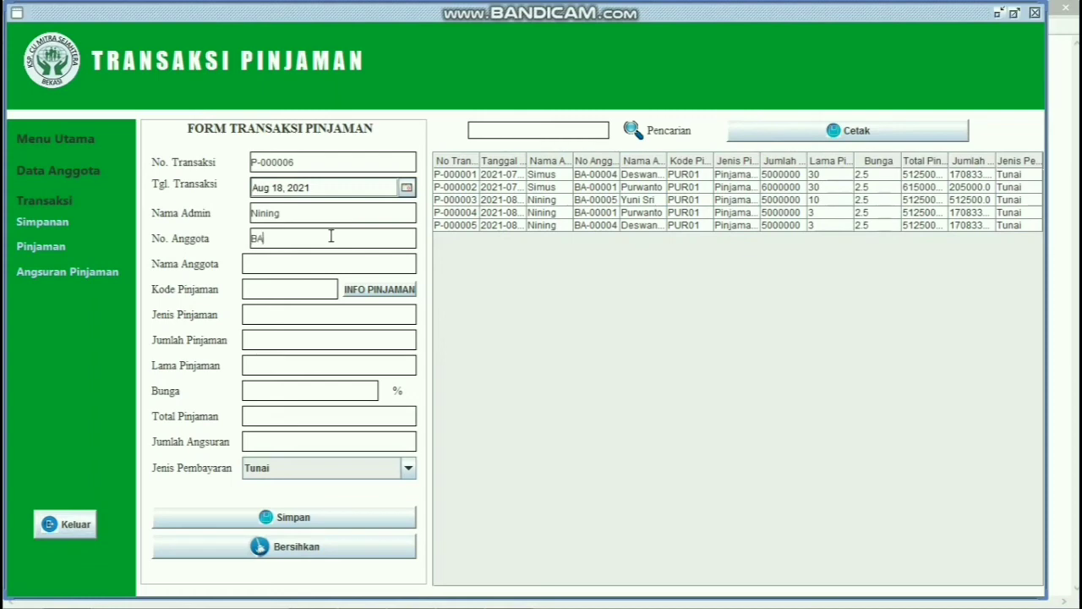
{"action": "type", "text": "-00002"}
{"action": "left_click", "coordinate": [330, 264]}
{"action": "type", "text": "Anna T"}
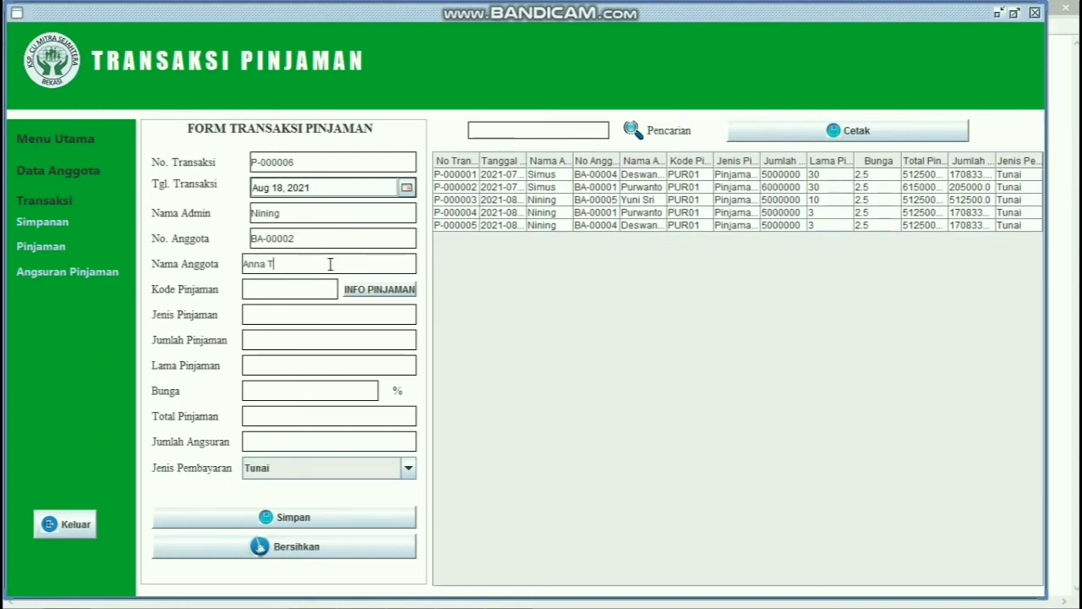
{"action": "left_click", "coordinate": [379, 290]}
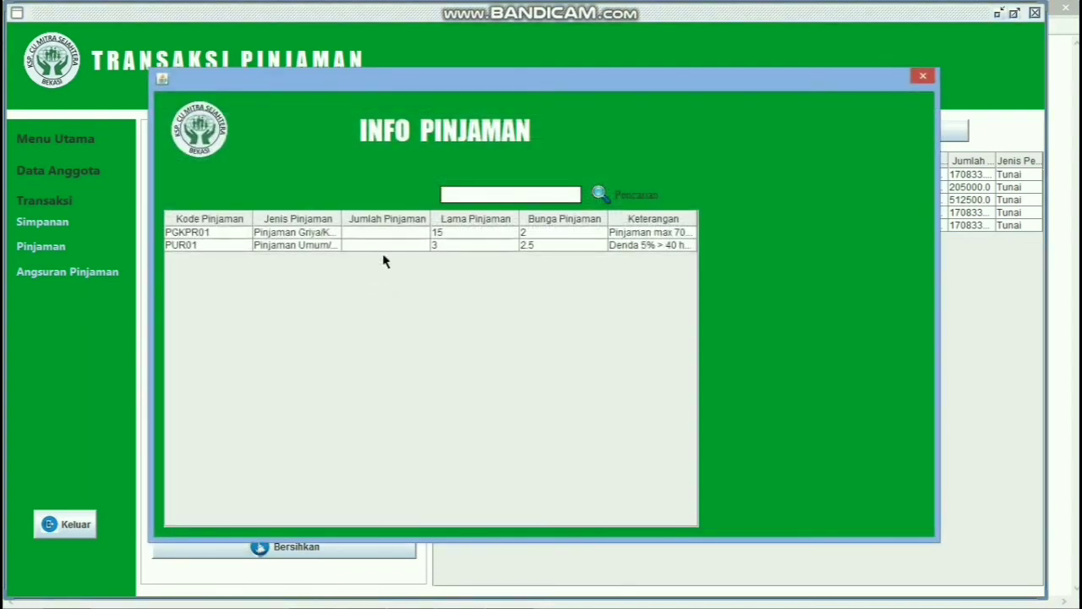
{"action": "double_click", "coordinate": [402, 246]}
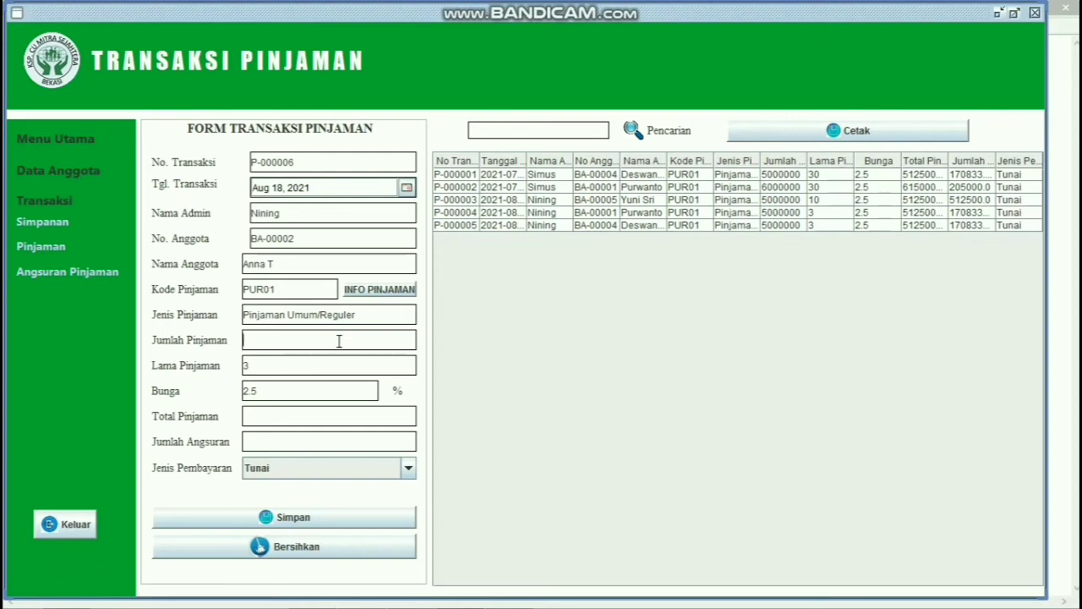
Step: Enter loan amount 5000000, calculate the totals, keep Tunai and save loan P-000006
{"action": "type", "text": "5000000"}
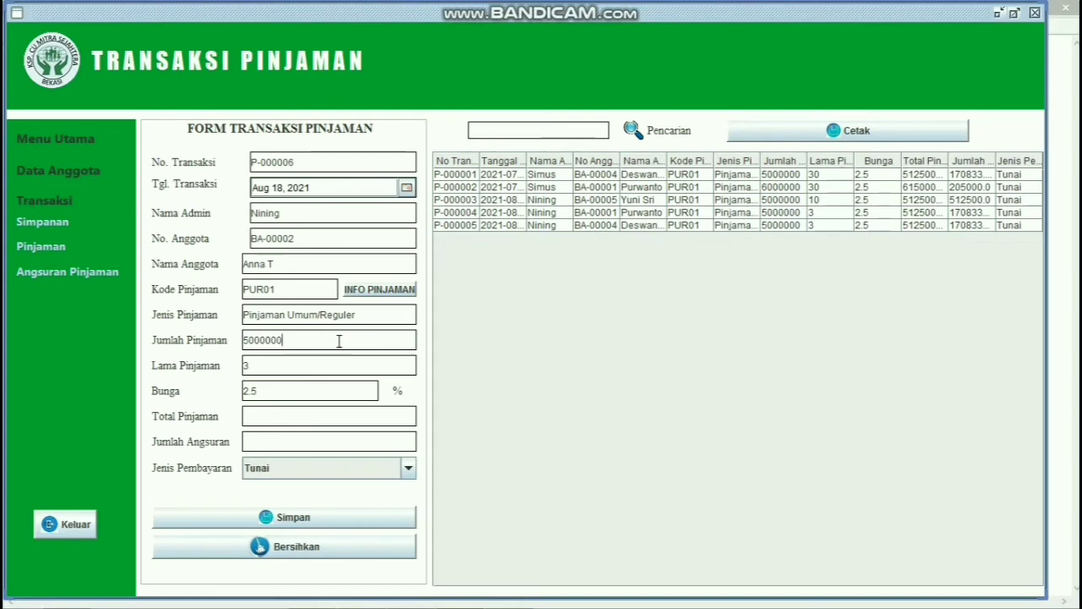
{"action": "left_click", "coordinate": [336, 415]}
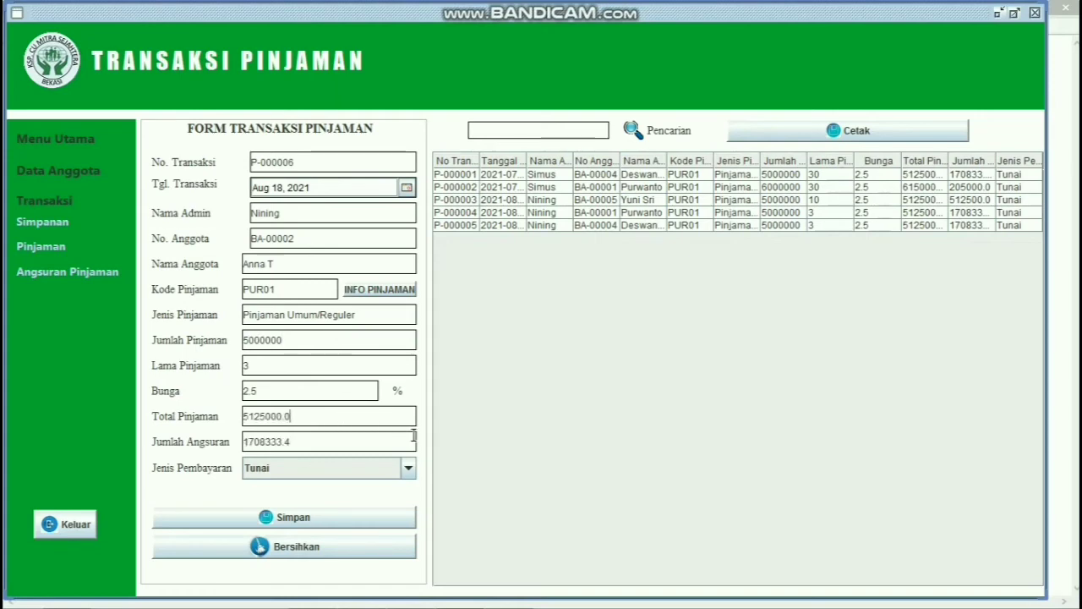
{"action": "left_click", "coordinate": [408, 469]}
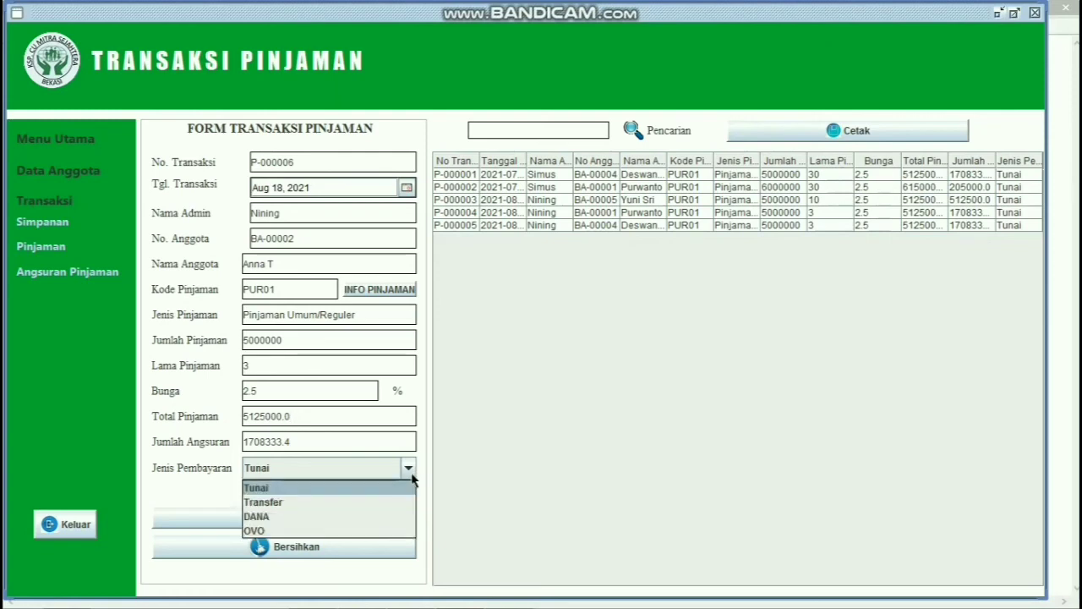
{"action": "left_click", "coordinate": [404, 489]}
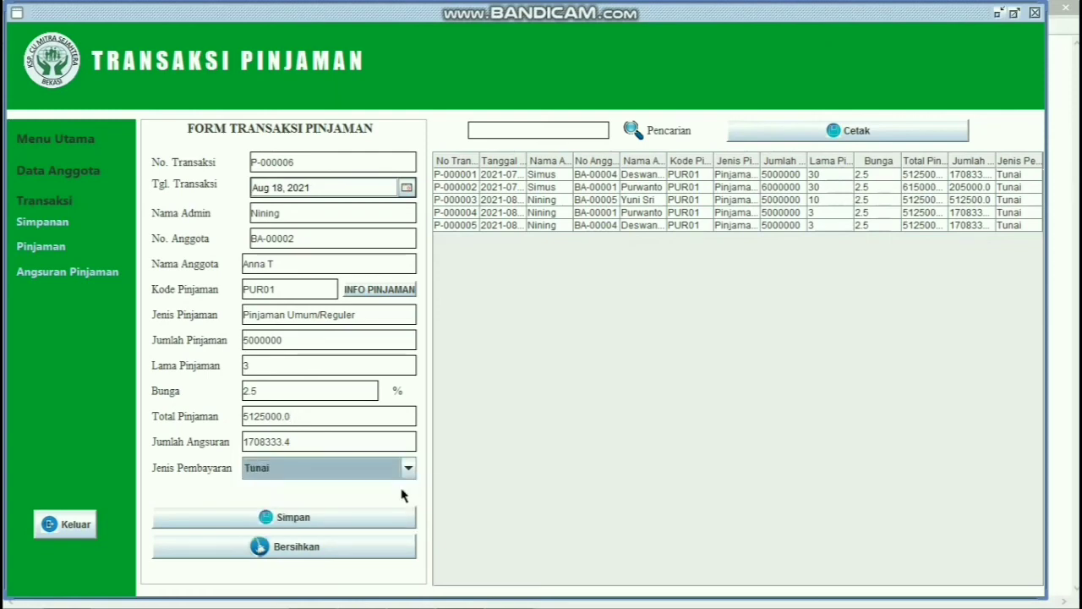
{"action": "left_click", "coordinate": [389, 514]}
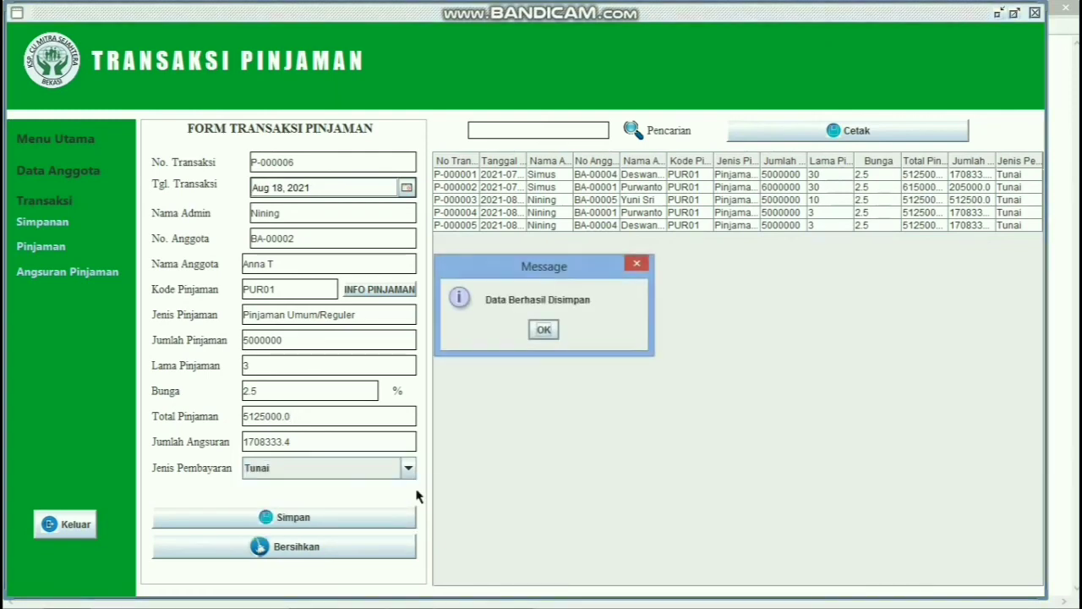
{"action": "left_click", "coordinate": [543, 329]}
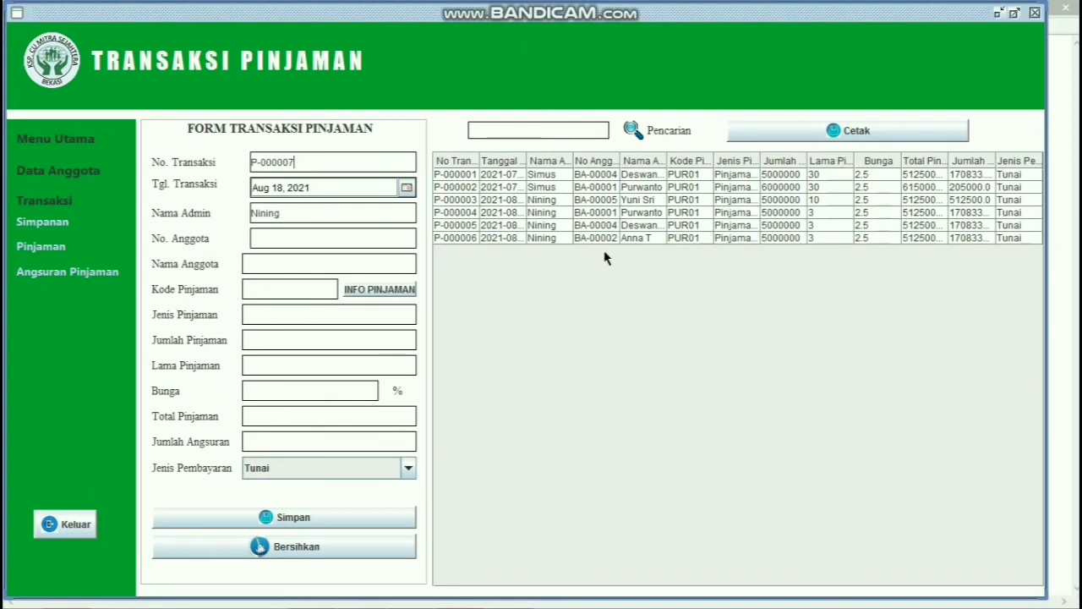
{"action": "left_click", "coordinate": [574, 127]}
{"action": "type", "text": "anna"}
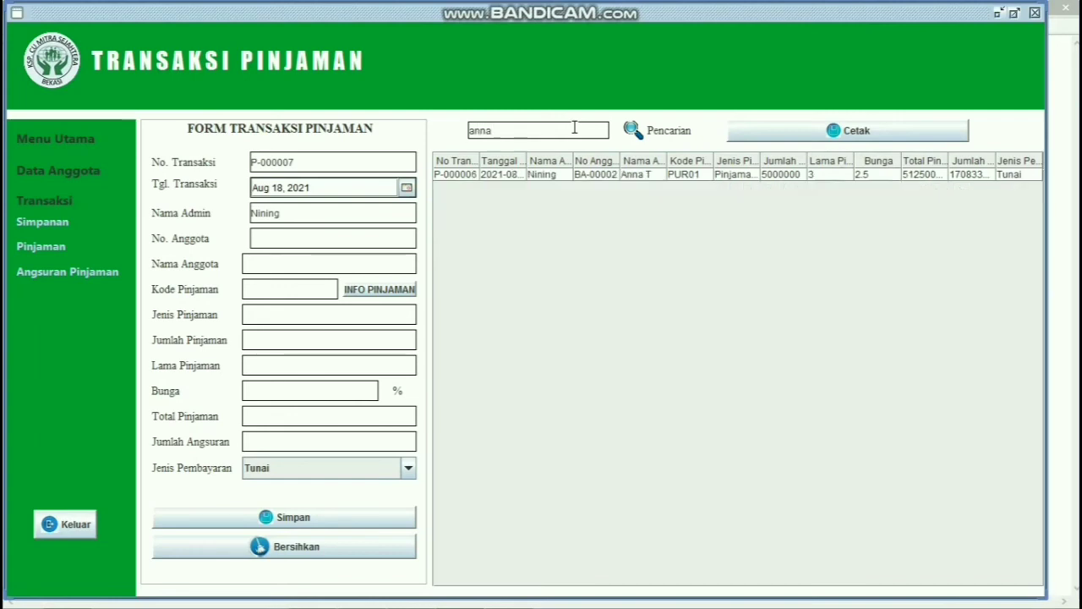
{"action": "left_click", "coordinate": [604, 178]}
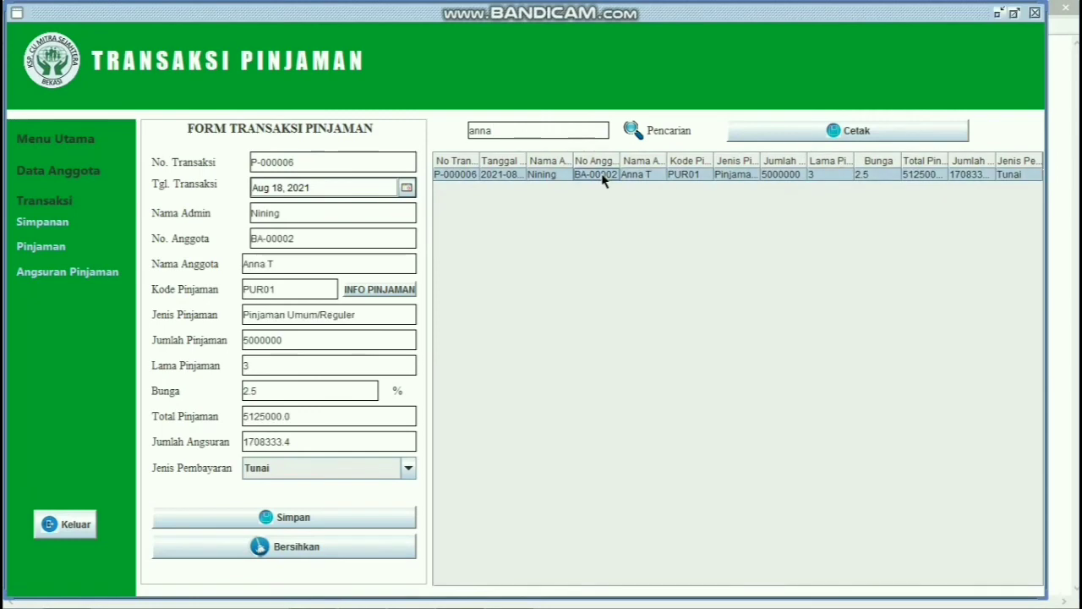
{"action": "left_click", "coordinate": [785, 138]}
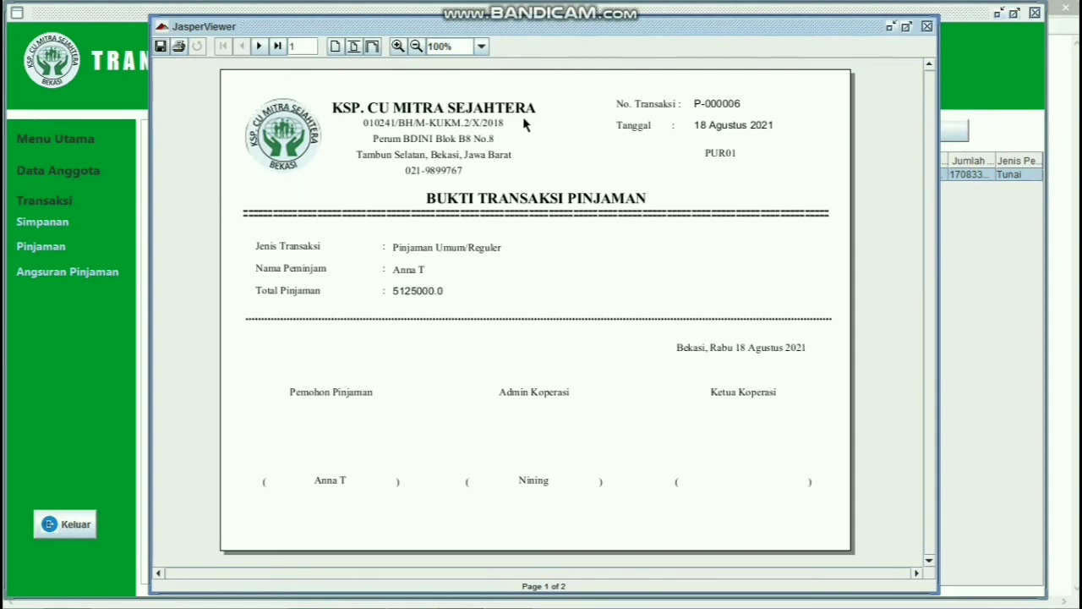
{"action": "left_click", "coordinate": [179, 48]}
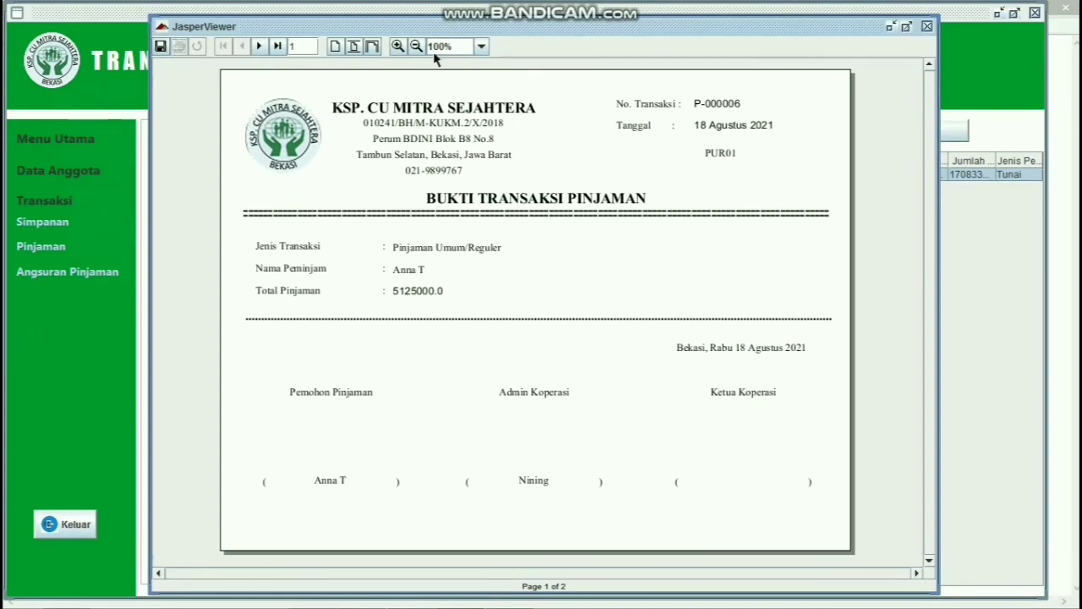
{"action": "left_click", "coordinate": [380, 52]}
{"action": "left_click", "coordinate": [927, 27]}
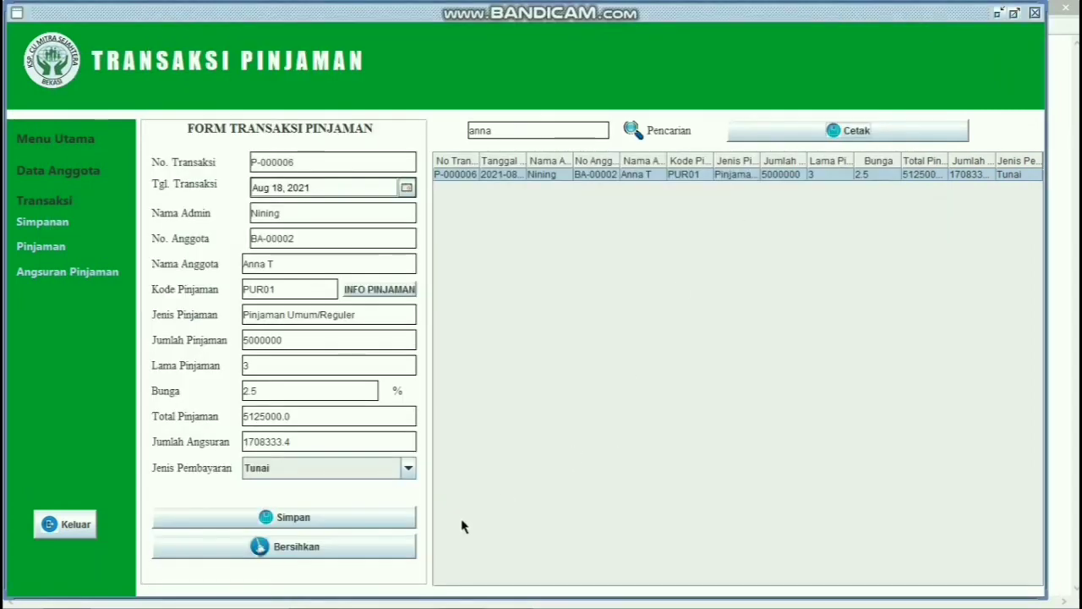
{"action": "left_click", "coordinate": [407, 547]}
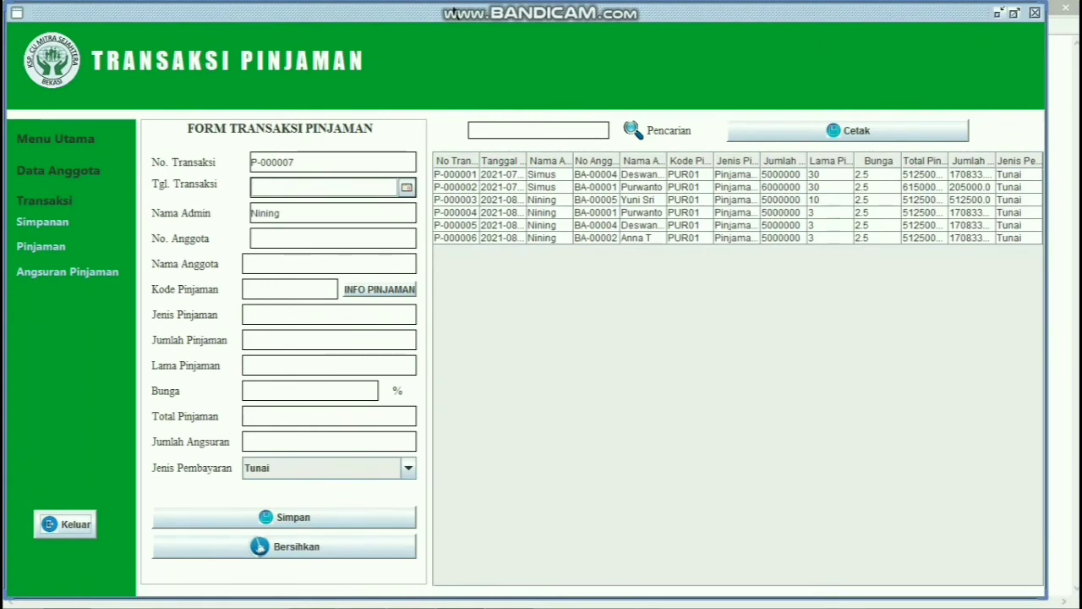
Step: Switch to the Angsuran Pinjaman installment form and open the Tgl. Transaksi calendar
{"action": "left_click", "coordinate": [75, 273]}
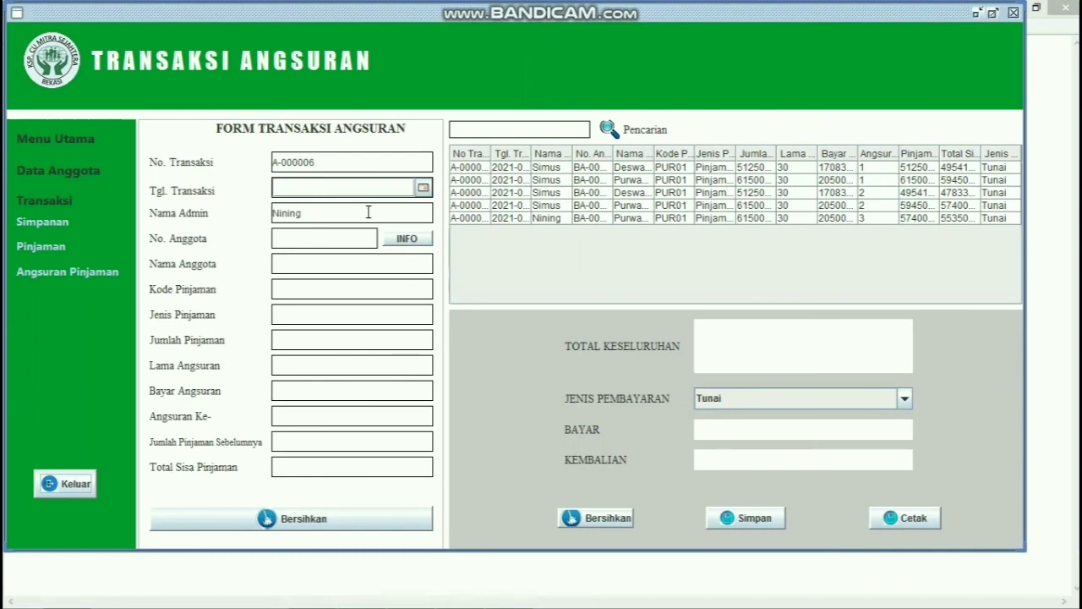
{"action": "left_click", "coordinate": [423, 188]}
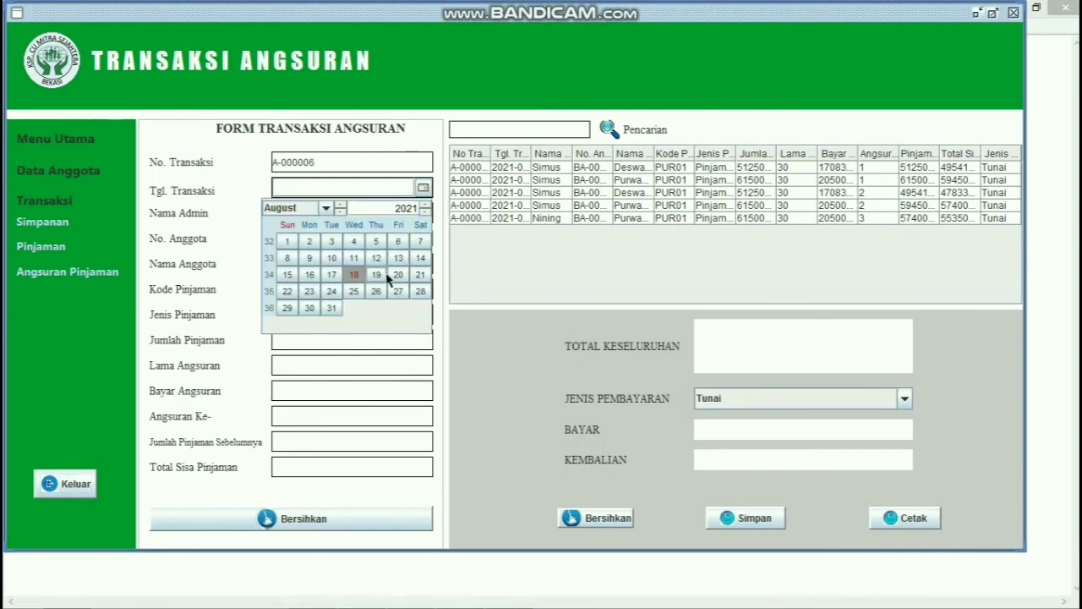
Step: Date installment A-000006 31 August 2021 and load the member's PUR01 loan of 5125000.0 over 3 installments
{"action": "left_click", "coordinate": [332, 309]}
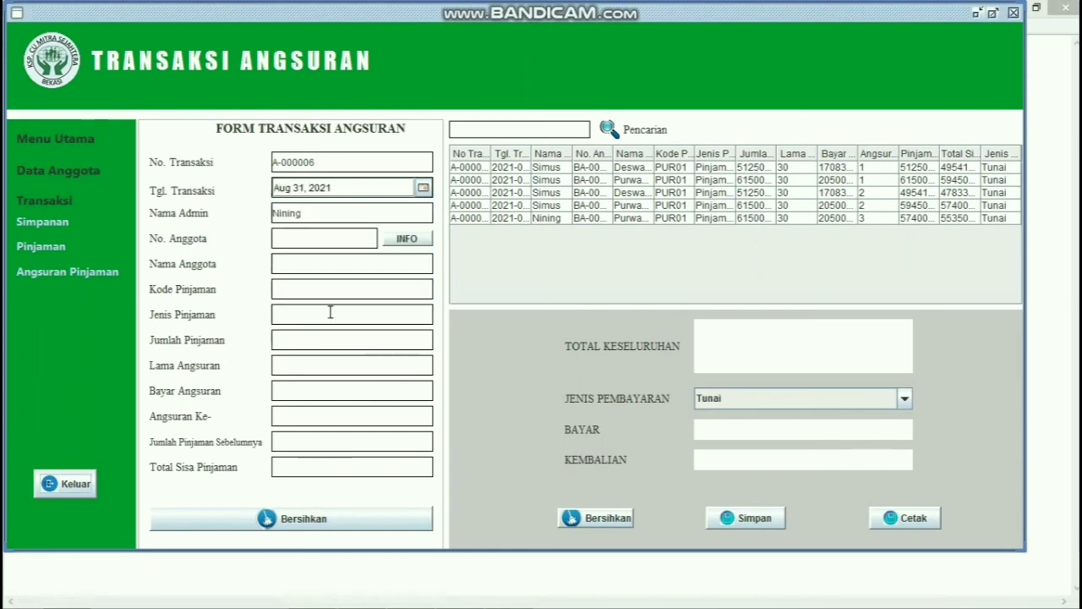
{"action": "left_click", "coordinate": [404, 240]}
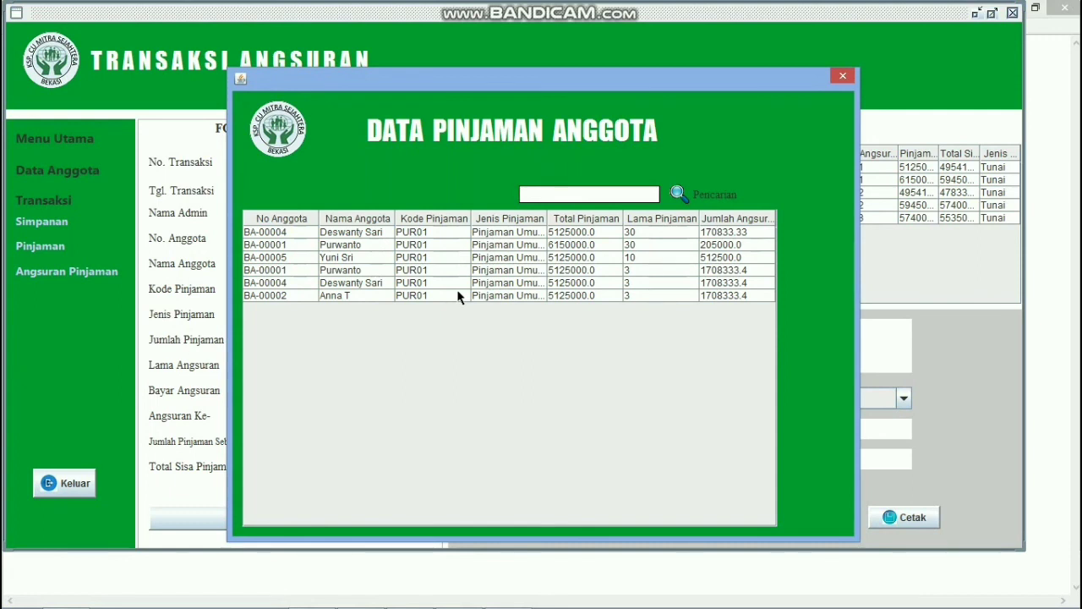
{"action": "left_click", "coordinate": [457, 296]}
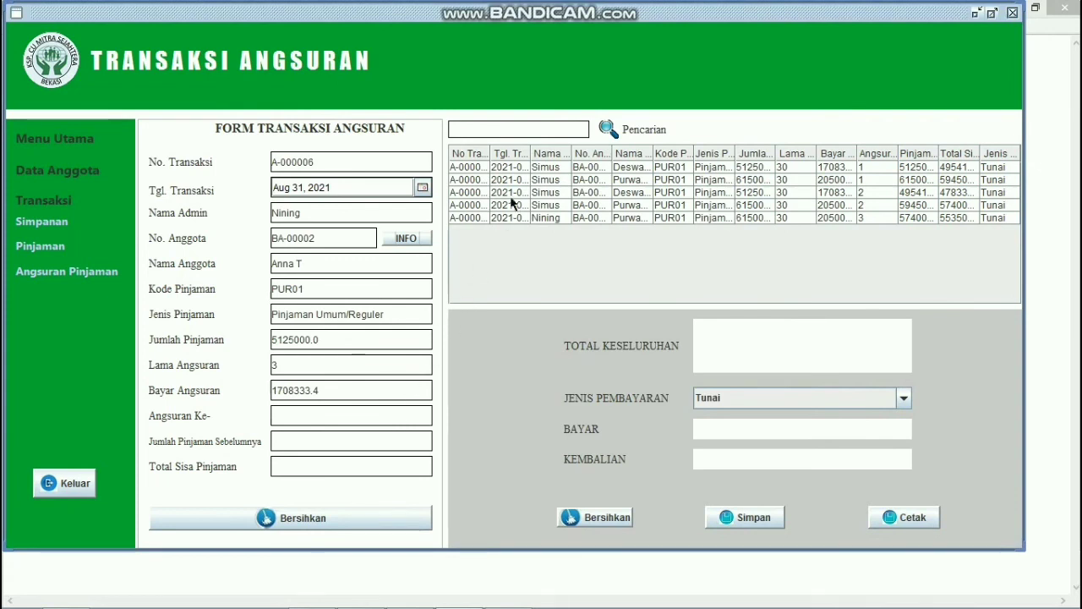
Step: Search the installment list for the member, then enter installment 1 with previous balance 5125000 and compute the remainder
{"action": "left_click", "coordinate": [537, 130]}
{"action": "type", "text": "Anna"}
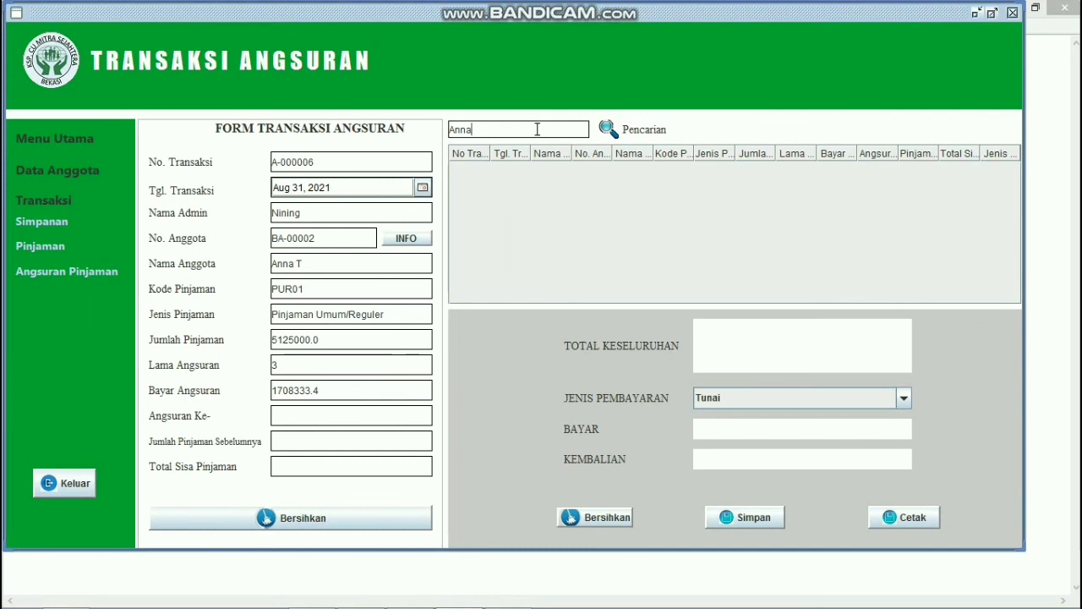
{"action": "left_click", "coordinate": [326, 412]}
{"action": "type", "text": "1"}
{"action": "left_click", "coordinate": [319, 441]}
{"action": "type", "text": "5125000"}
{"action": "left_click", "coordinate": [318, 463]}
{"action": "key", "text": "Return"}
Step: Calculate the total, pay 1708333 by Transfer with 0.0 change, and save installment A-000006
{"action": "left_click", "coordinate": [760, 345]}
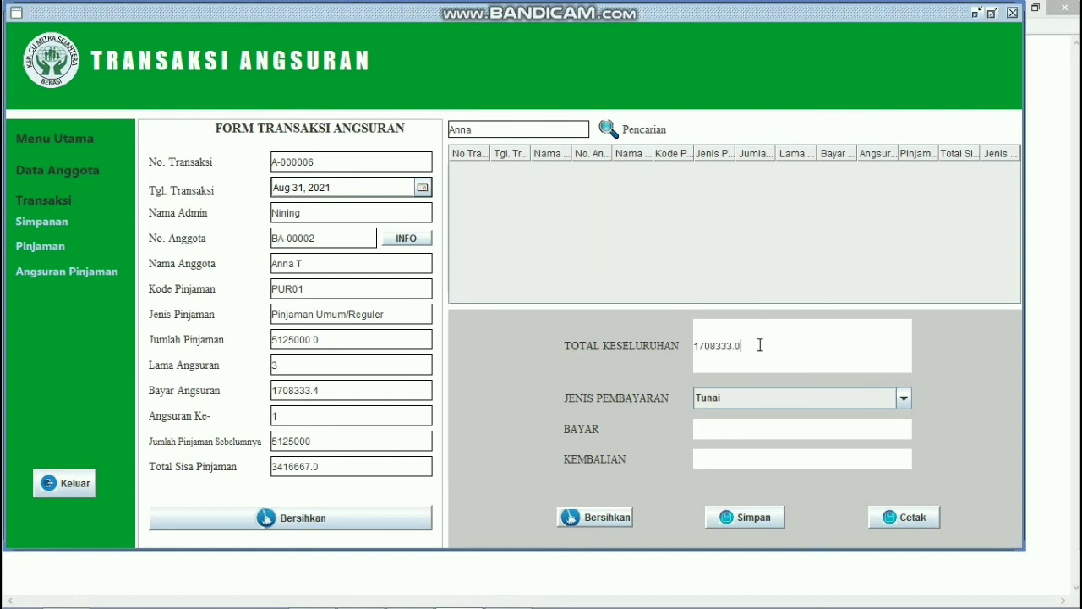
{"action": "left_click", "coordinate": [903, 398]}
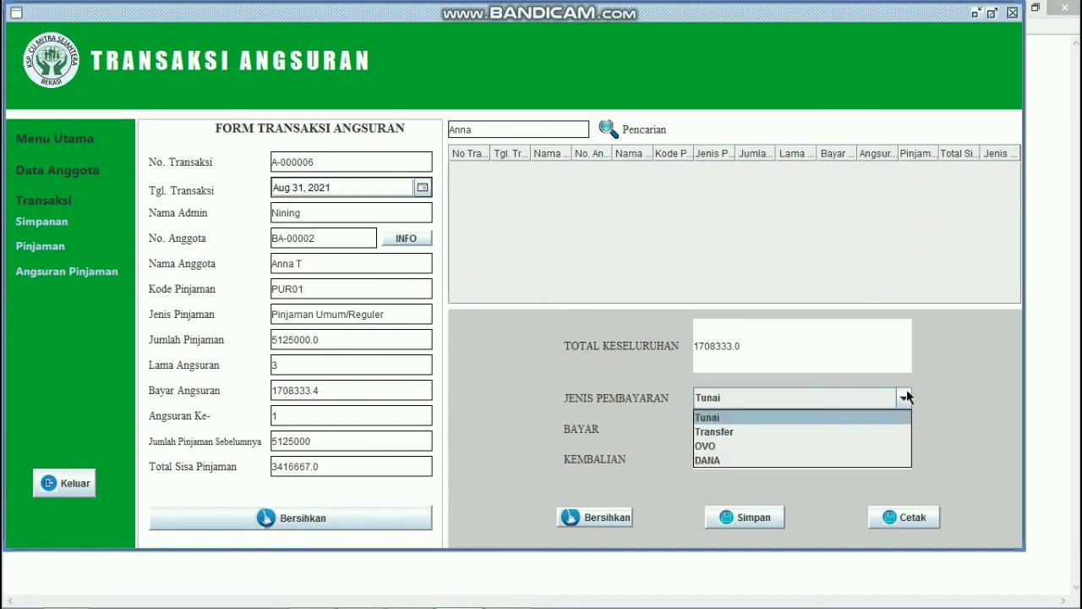
{"action": "left_click", "coordinate": [863, 431]}
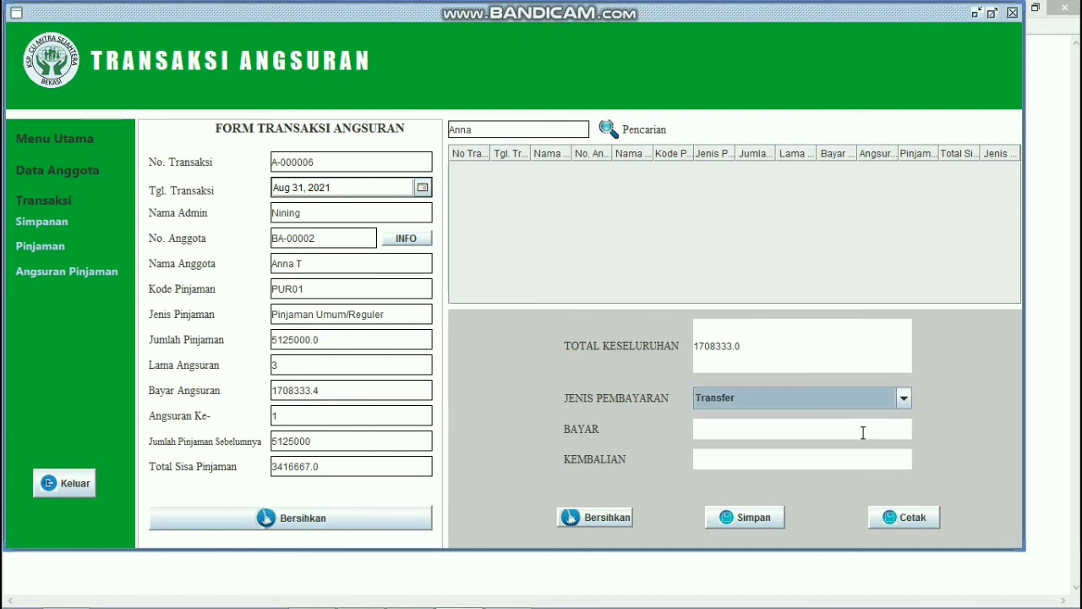
{"action": "left_click", "coordinate": [864, 432]}
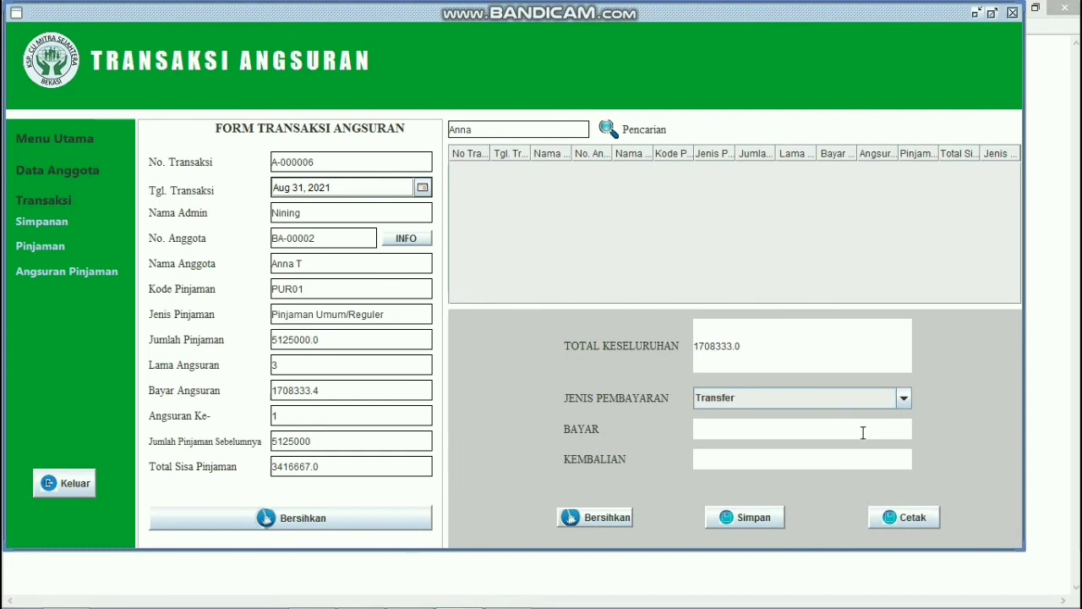
{"action": "type", "text": "17-8333"}
{"action": "key", "text": "BackSpace"}
{"action": "key", "text": "BackSpace"}
{"action": "key", "text": "BackSpace"}
{"action": "key", "text": "BackSpace"}
{"action": "key", "text": "BackSpace"}
{"action": "type", "text": "08333"}
{"action": "left_click", "coordinate": [855, 466]}
{"action": "left_click", "coordinate": [775, 522]}
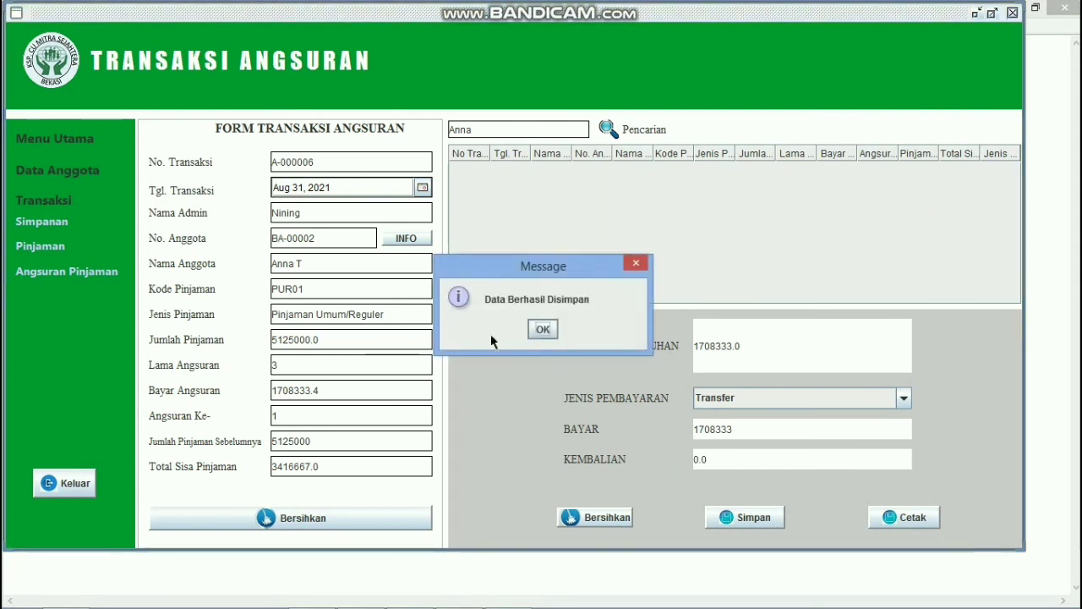
Step: Widen the No Transaksi column, then preview and close the A-000006 receipt showing 1708333 paid and 3416667.0 remaining
{"action": "left_click", "coordinate": [542, 330]}
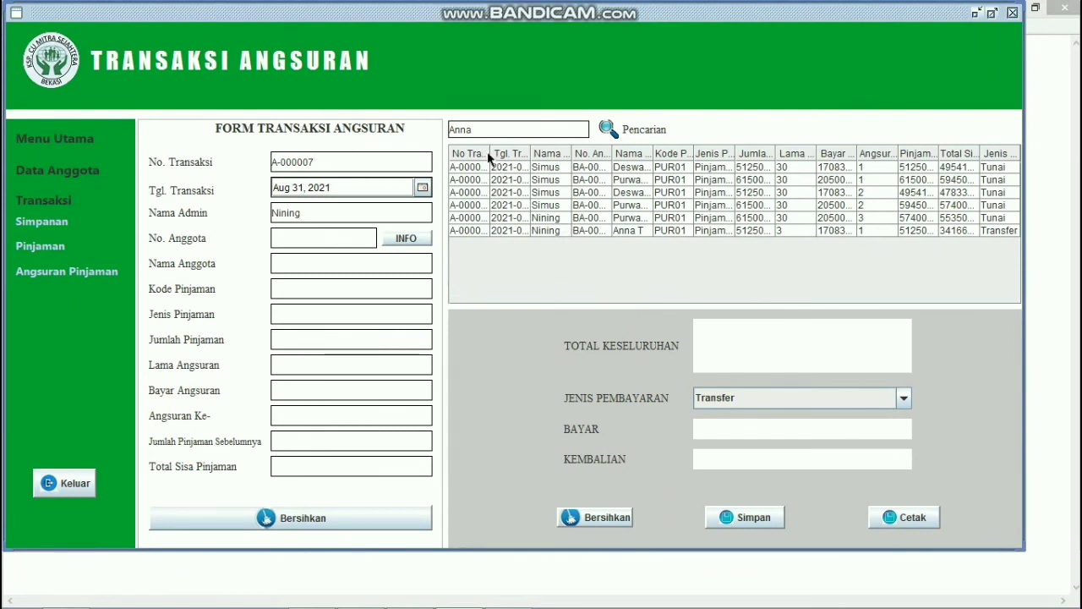
{"action": "left_click_drag", "start_coordinate": [487, 151], "coordinate": [519, 153]}
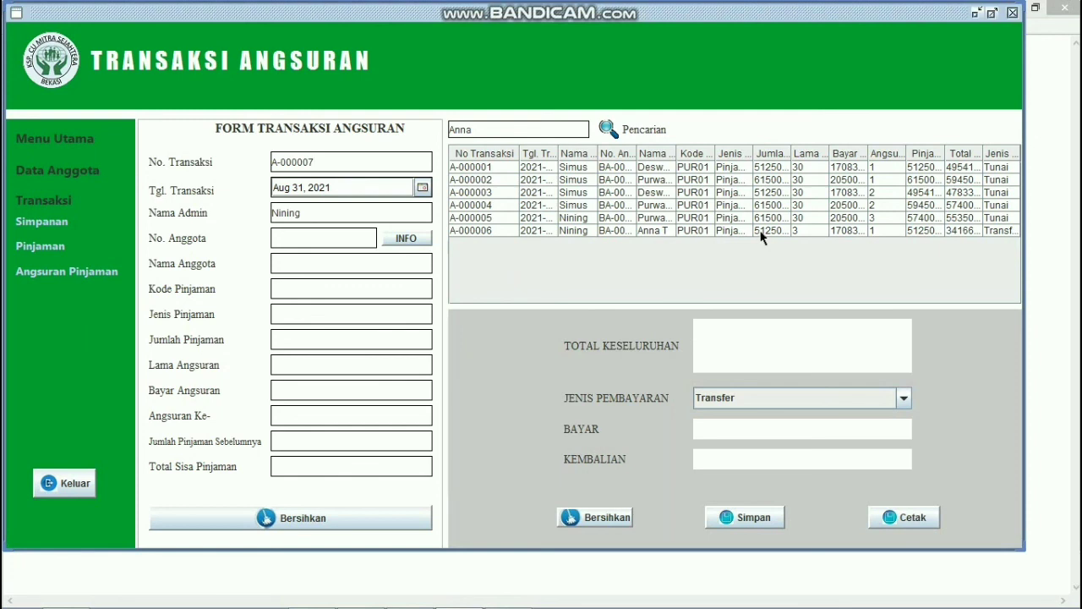
{"action": "left_click", "coordinate": [760, 232]}
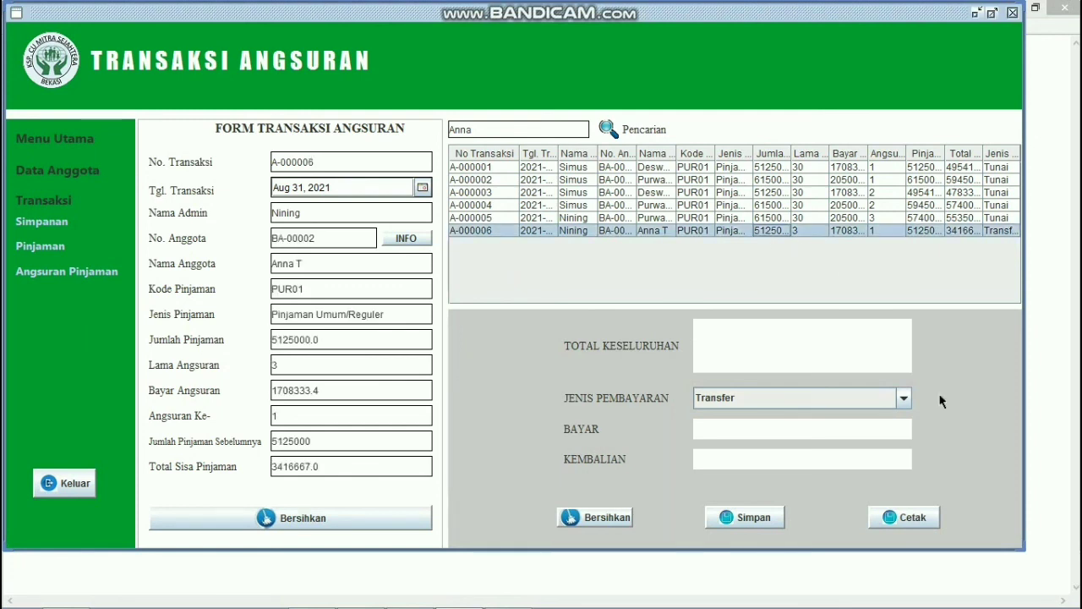
{"action": "left_click", "coordinate": [928, 518]}
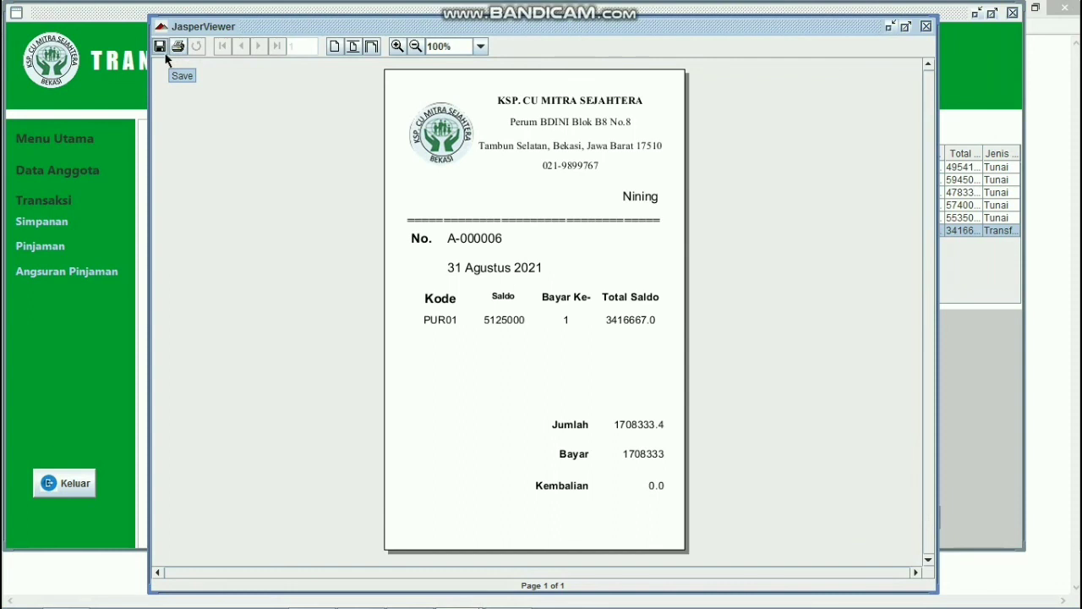
{"action": "left_click", "coordinate": [927, 26]}
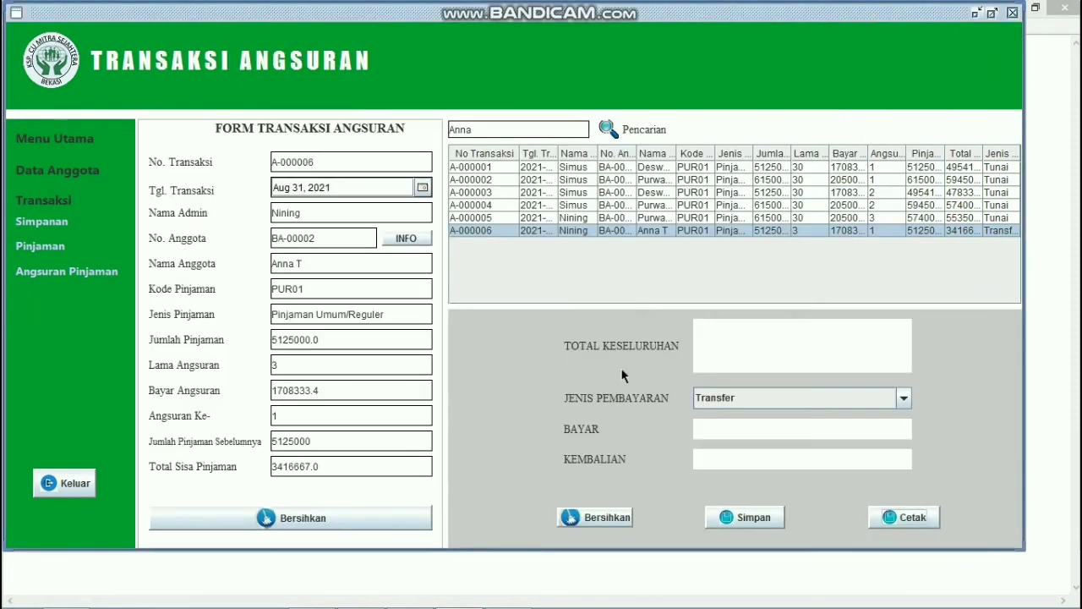